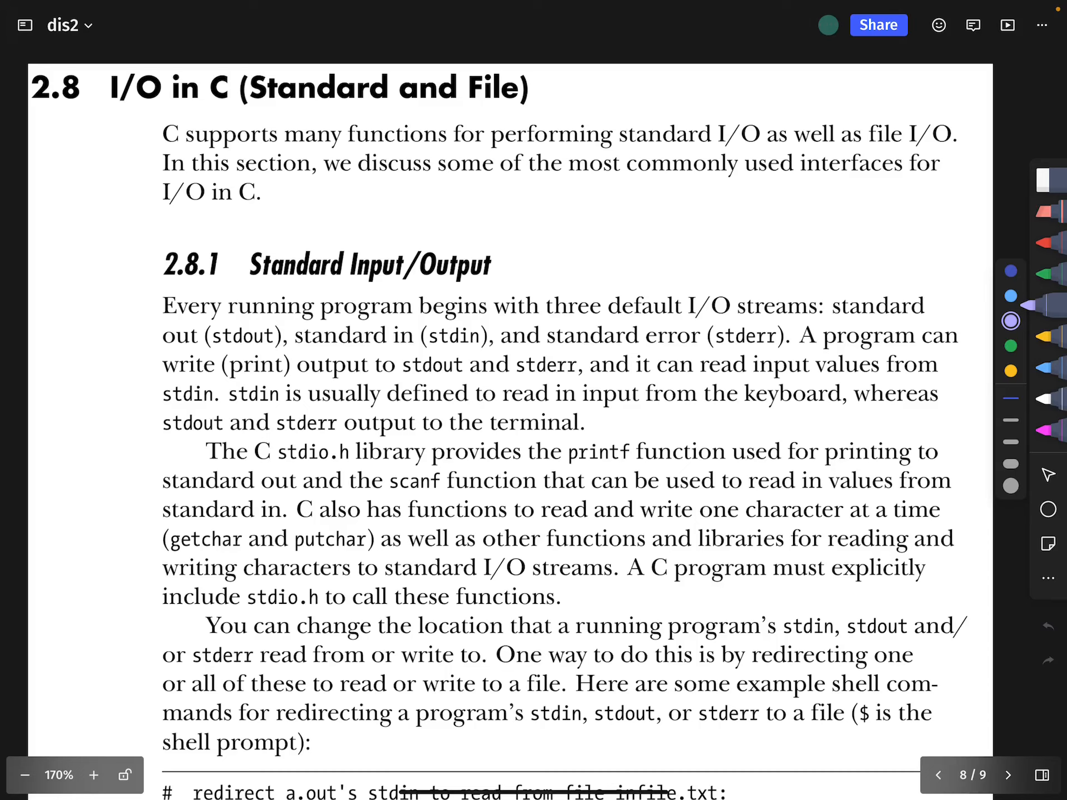
scroll(533, 417, down, 3)
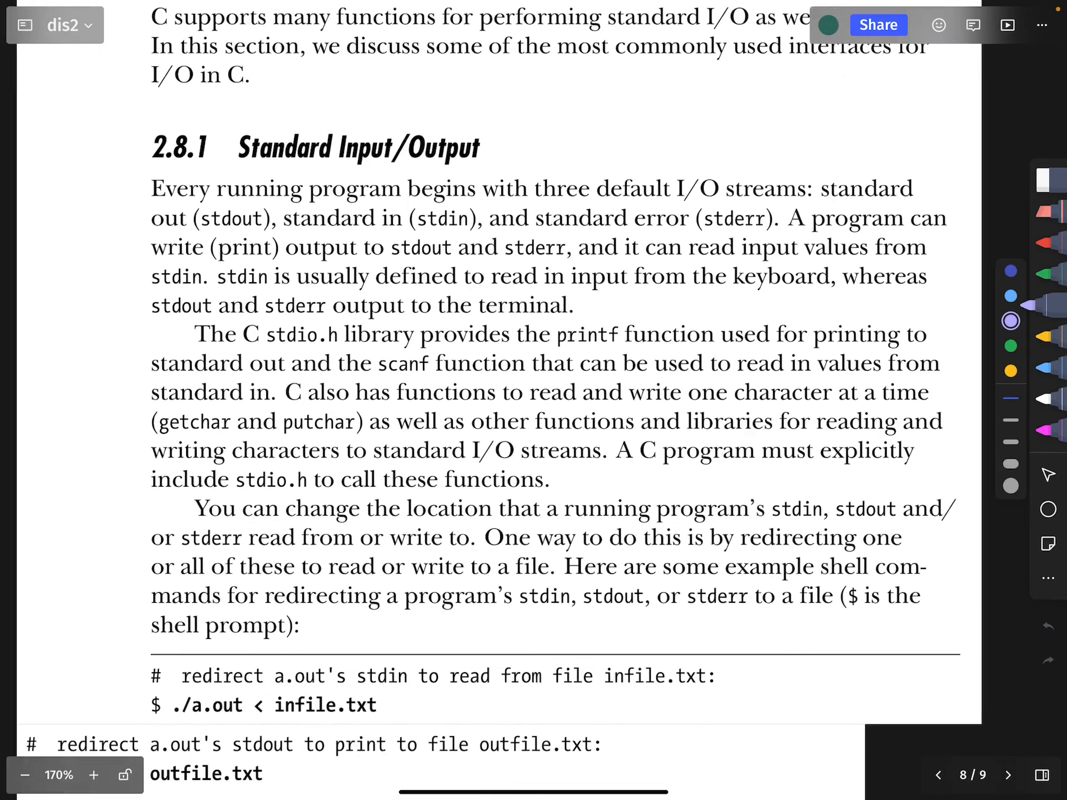
Step: Circle (stdout) and (stdin) in the first paragraph with the purple pen
drag(179, 188, 266, 163)
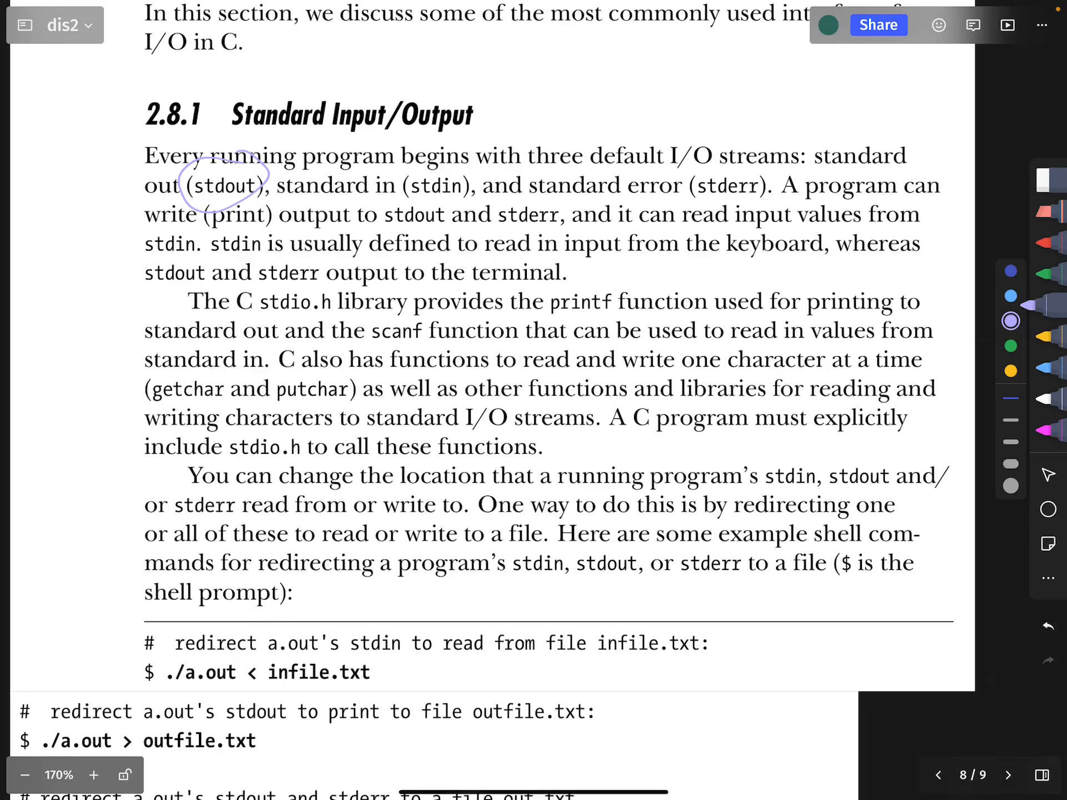
drag(392, 209, 488, 154)
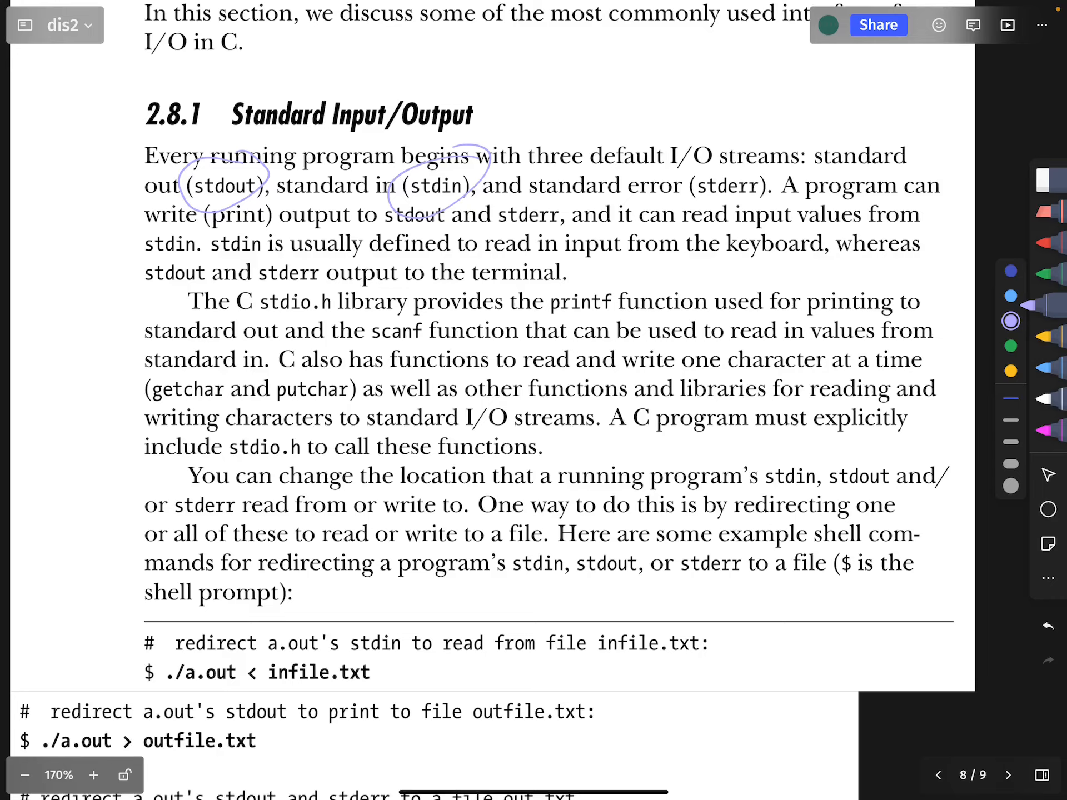
drag(276, 275, 342, 330)
scroll(534, 400, down, 3)
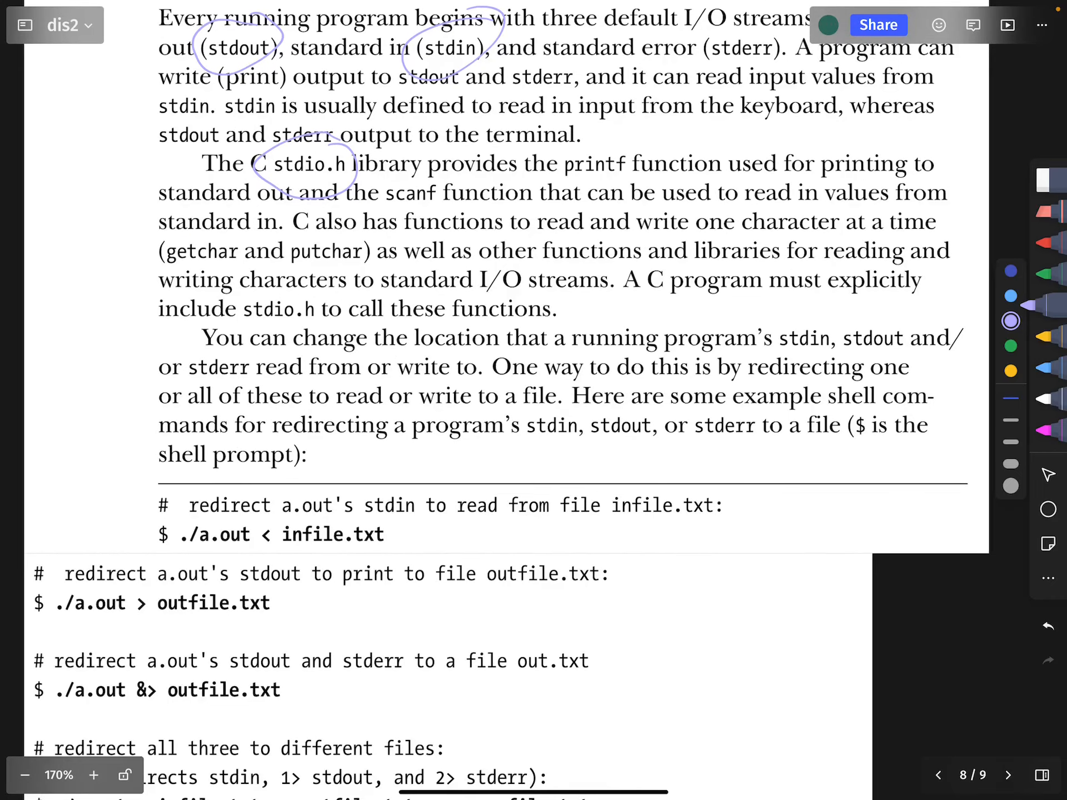
scroll(533, 400, down, 2)
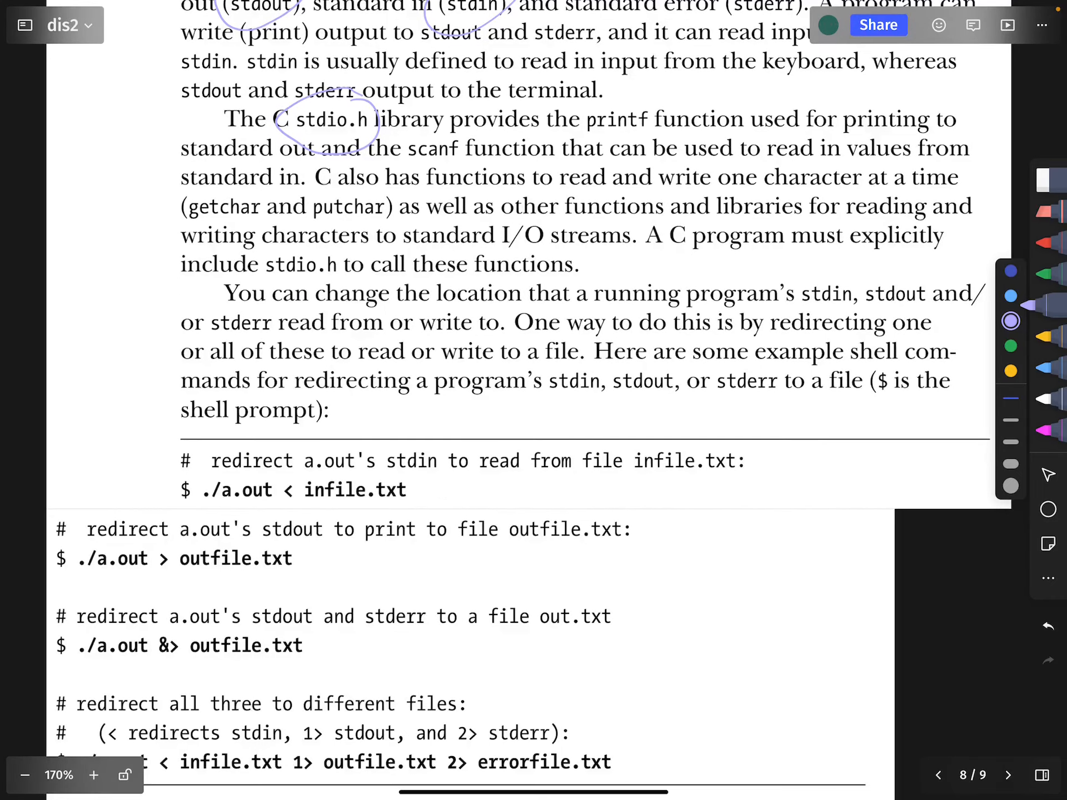
scroll(534, 401, down, 2)
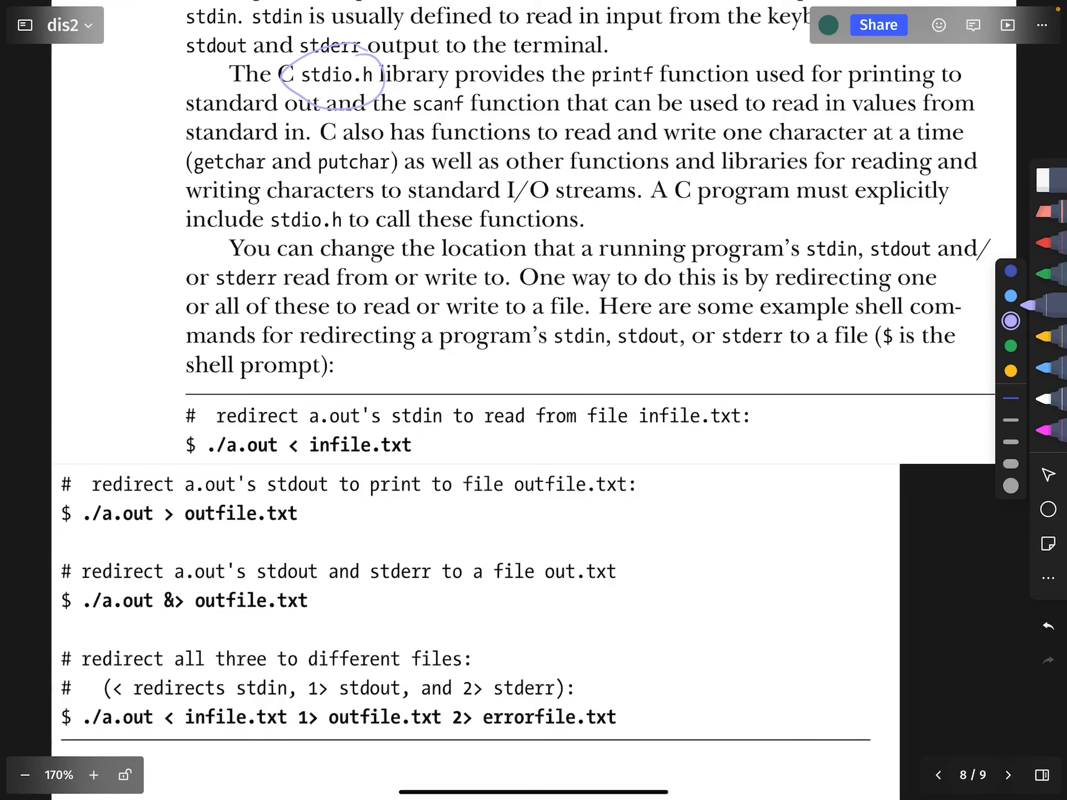
scroll(534, 400, down, 4)
scroll(534, 400, down, 2)
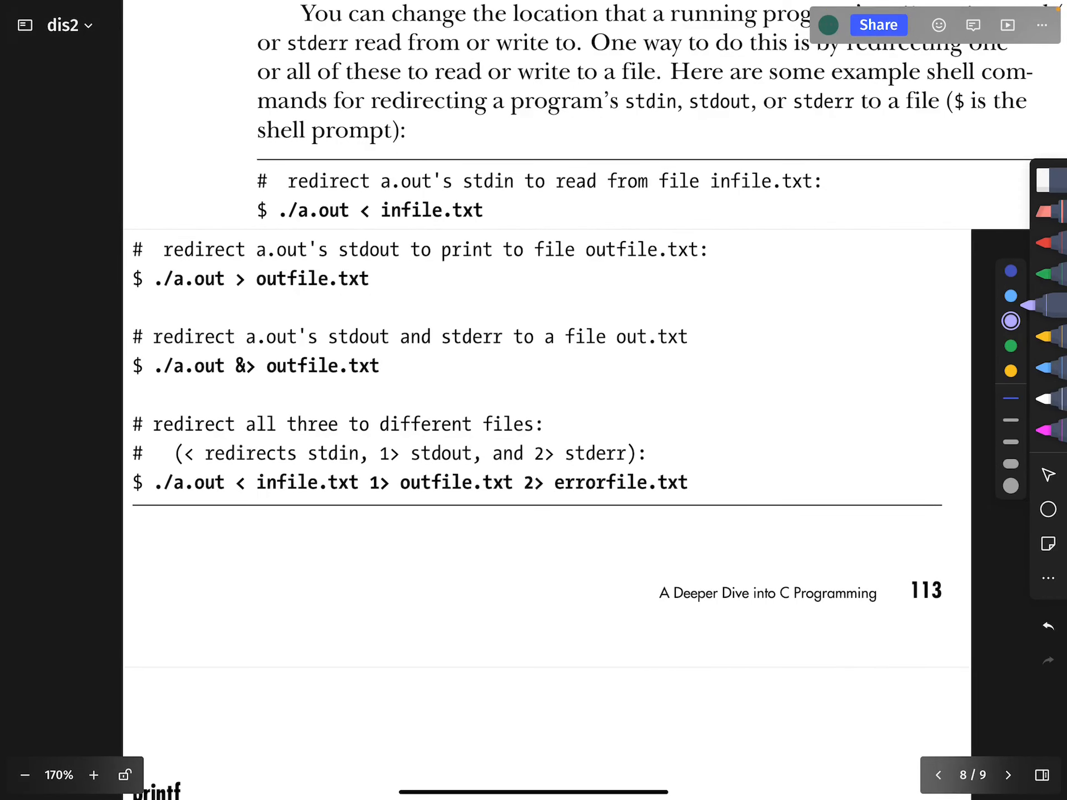
scroll(534, 400, up, 2)
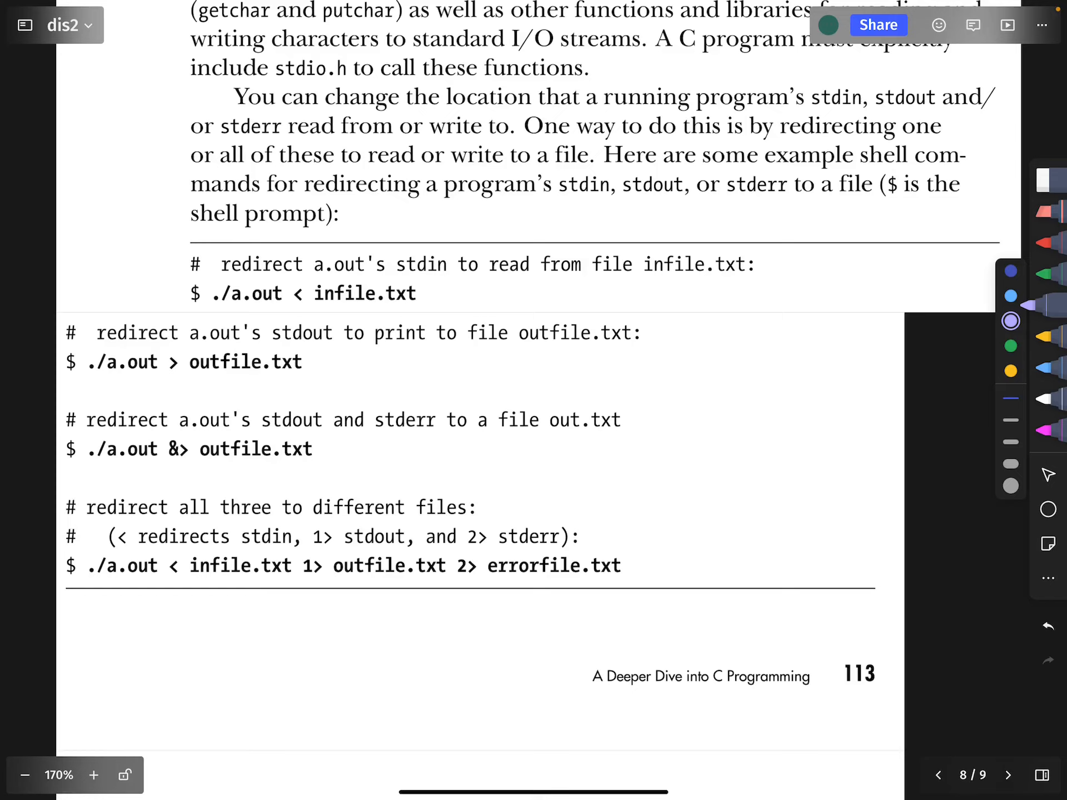
Step: Circle the ./a.out < infile.txt command and underline infile.txt, undoing stray marks
drag(317, 271, 434, 291)
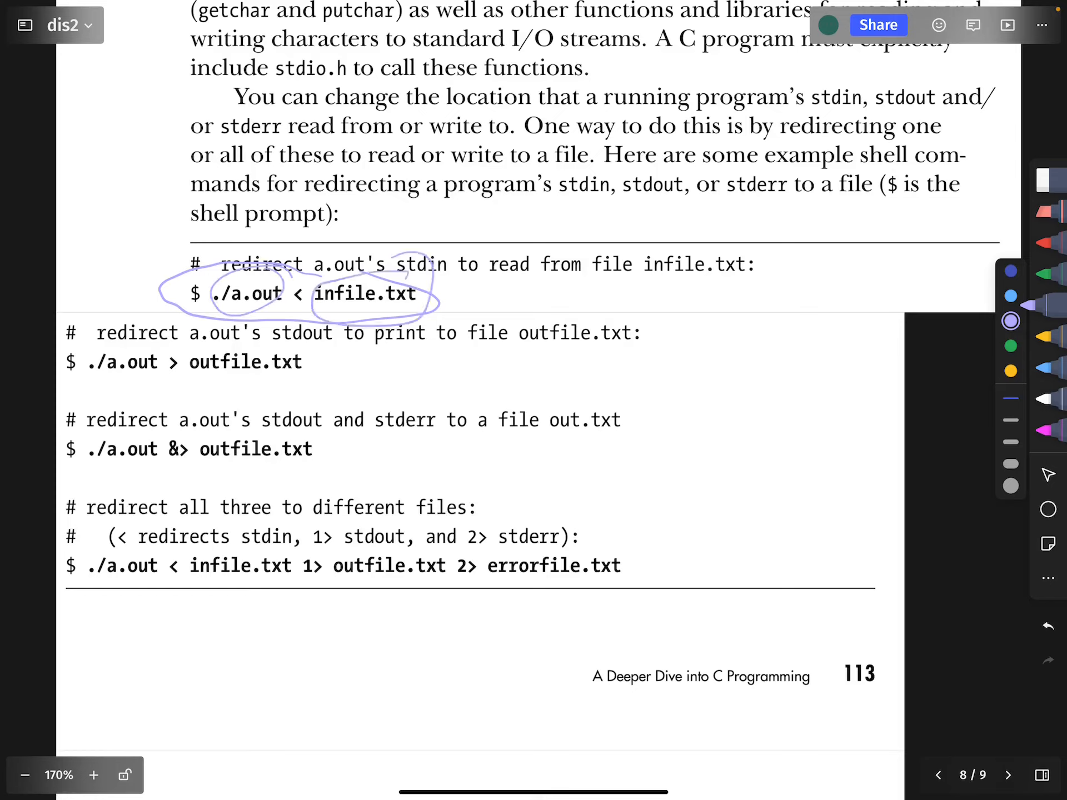
click(1049, 626)
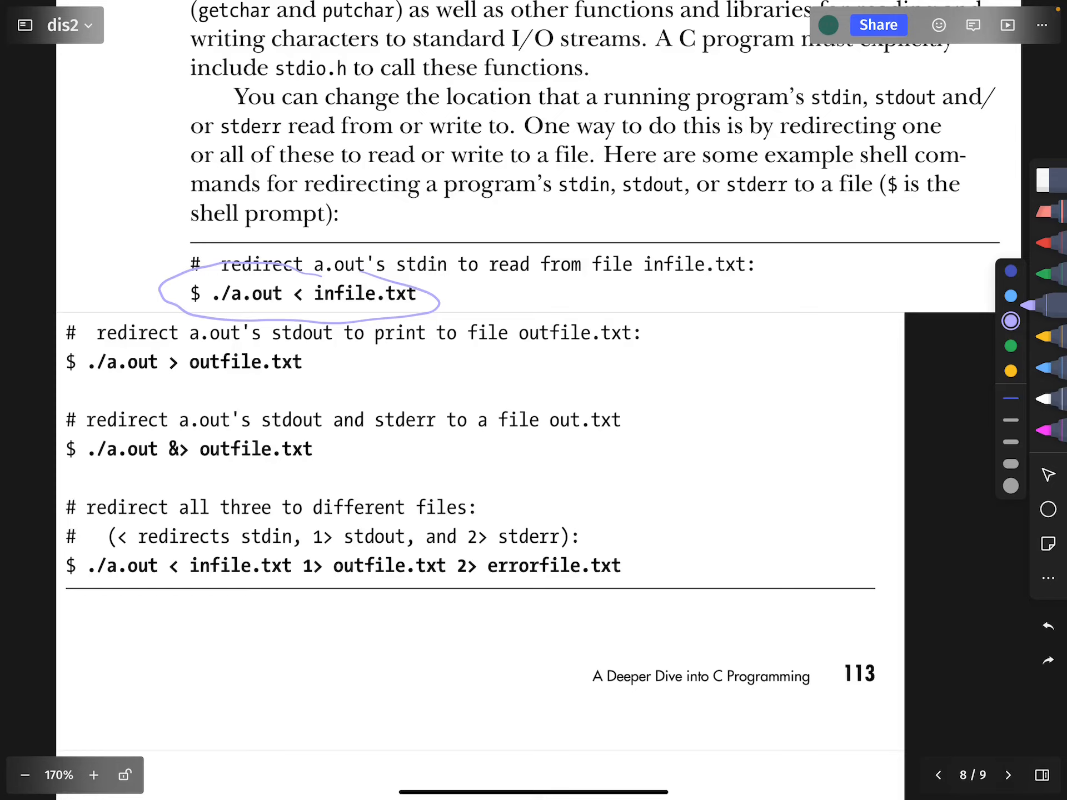
drag(302, 277, 305, 316)
click(1048, 626)
drag(436, 307, 327, 315)
Step: Circle the ./a.out > outfile.txt command, the word stderr and the &> command
drag(89, 388, 287, 385)
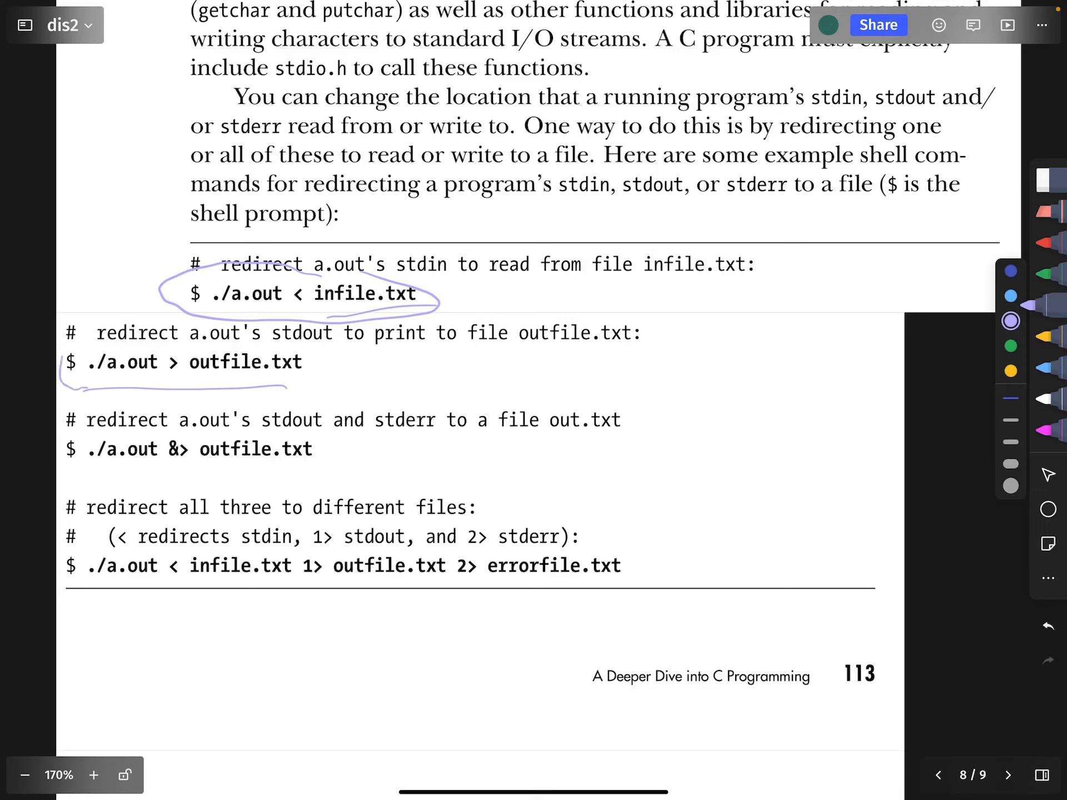
drag(79, 388, 311, 367)
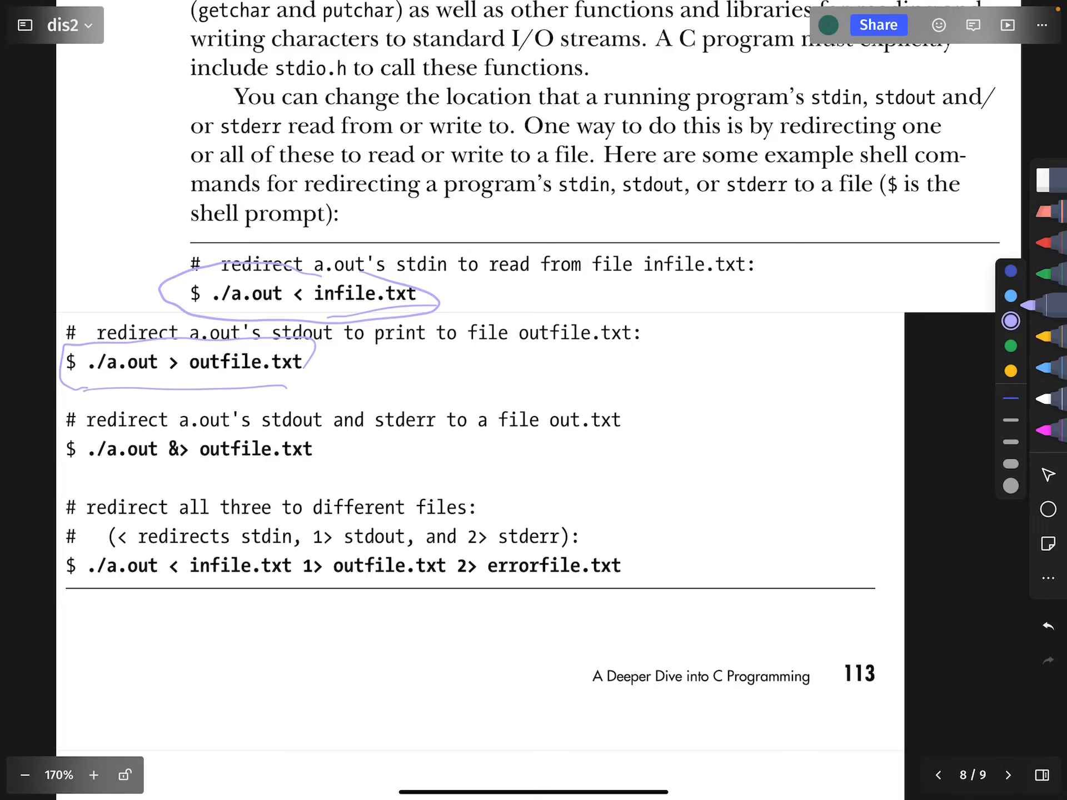
drag(410, 400, 417, 405)
drag(75, 479, 100, 488)
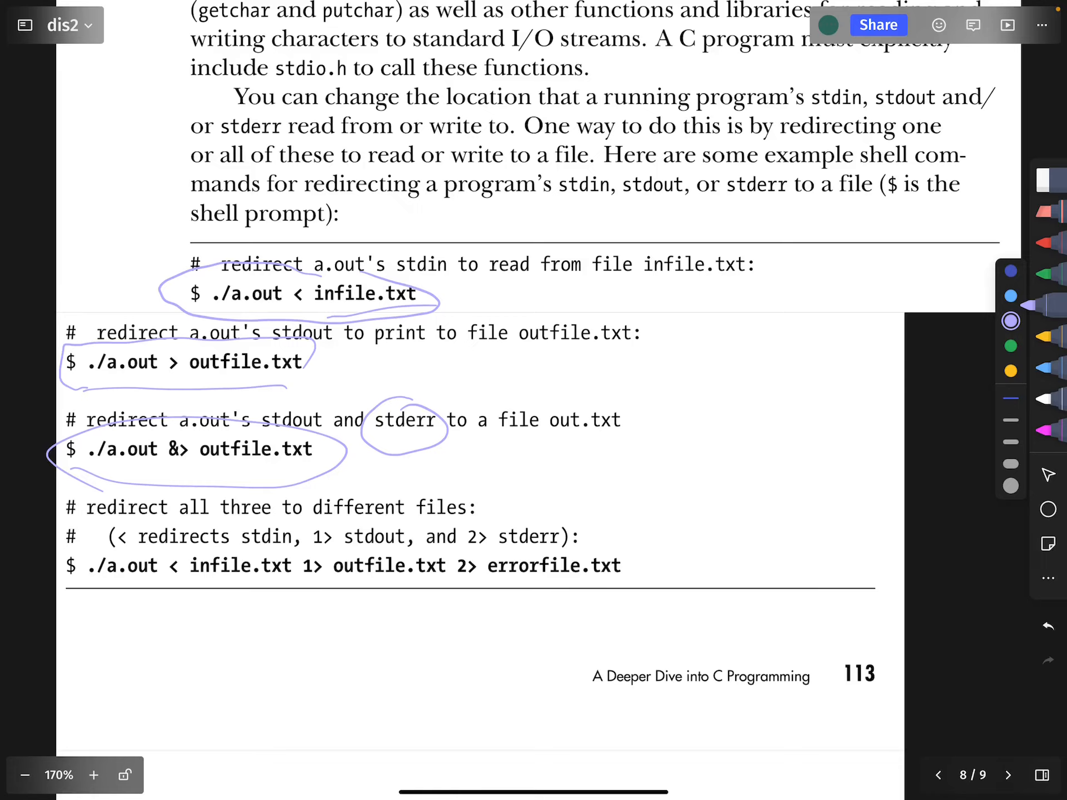
scroll(533, 401, down, 6)
scroll(533, 400, down, 3)
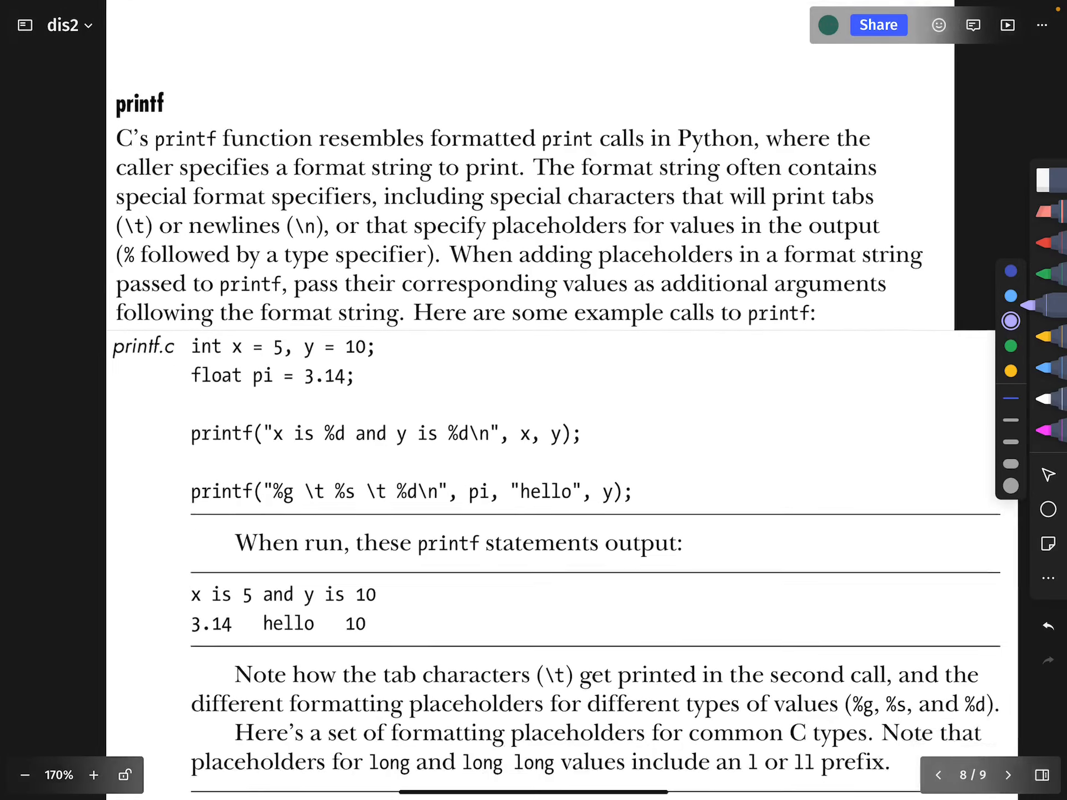
scroll(534, 400, down, 2)
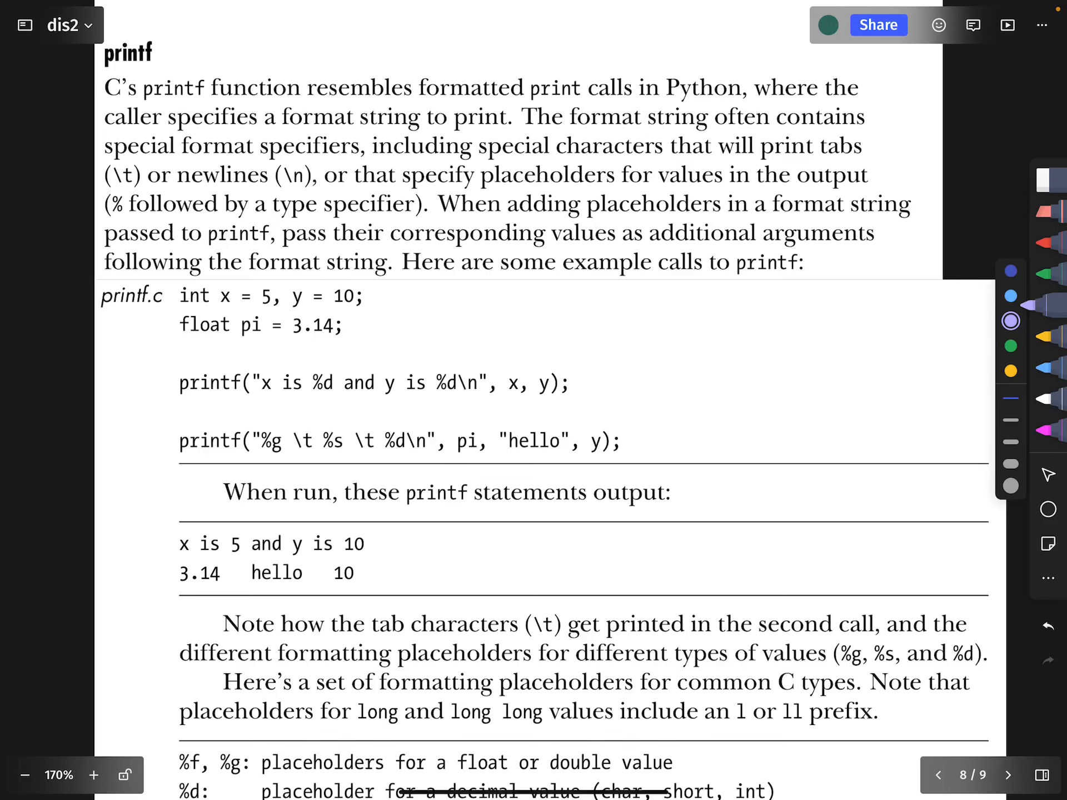
scroll(534, 401, down, 2)
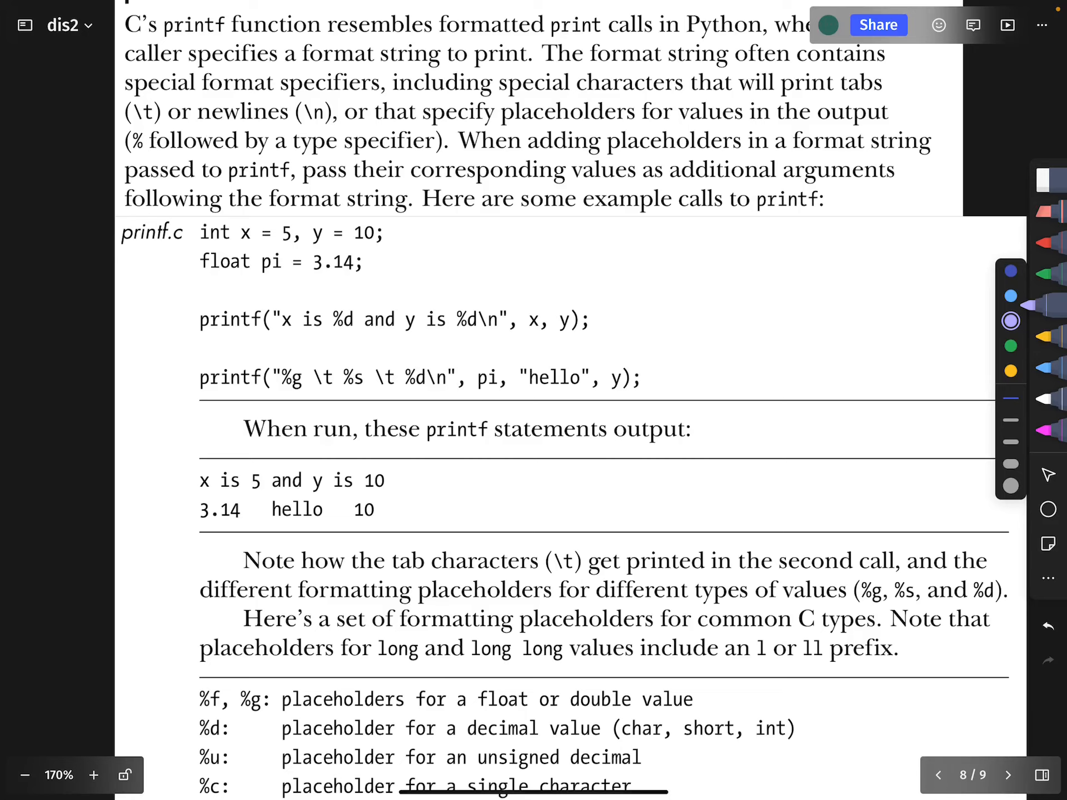
drag(188, 262, 200, 734)
scroll(534, 401, down, 3)
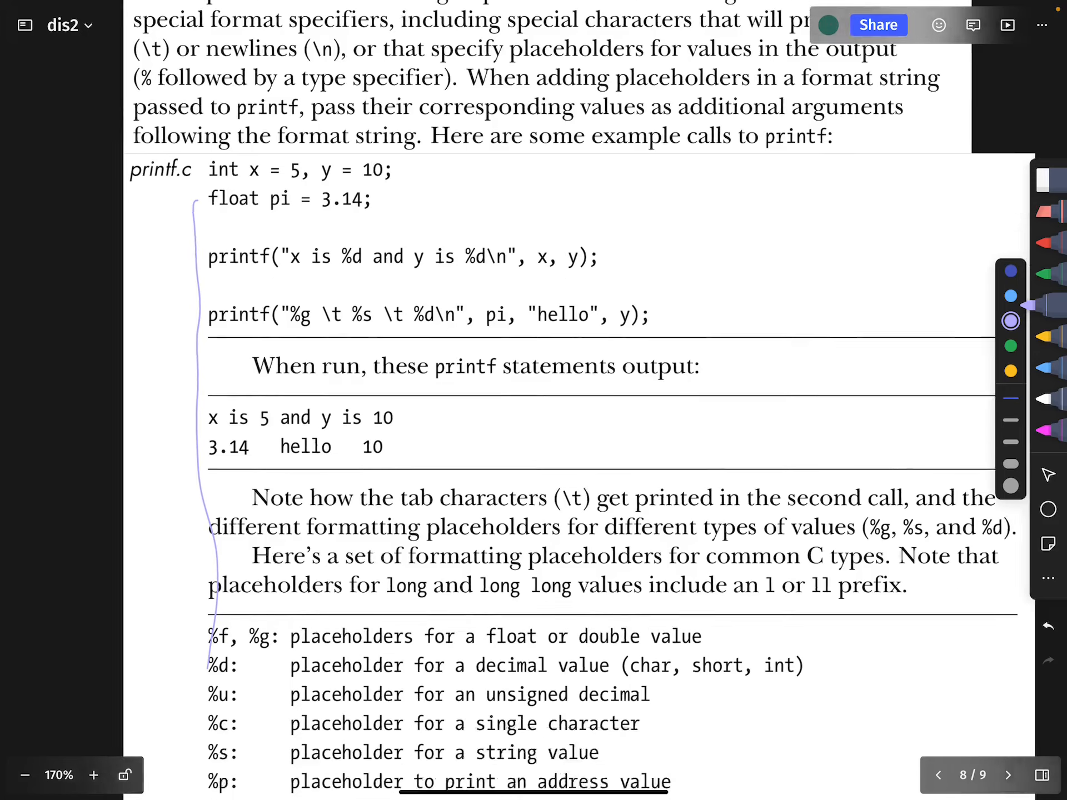
scroll(533, 400, down, 8)
scroll(534, 400, down, 6)
scroll(533, 400, down, 6)
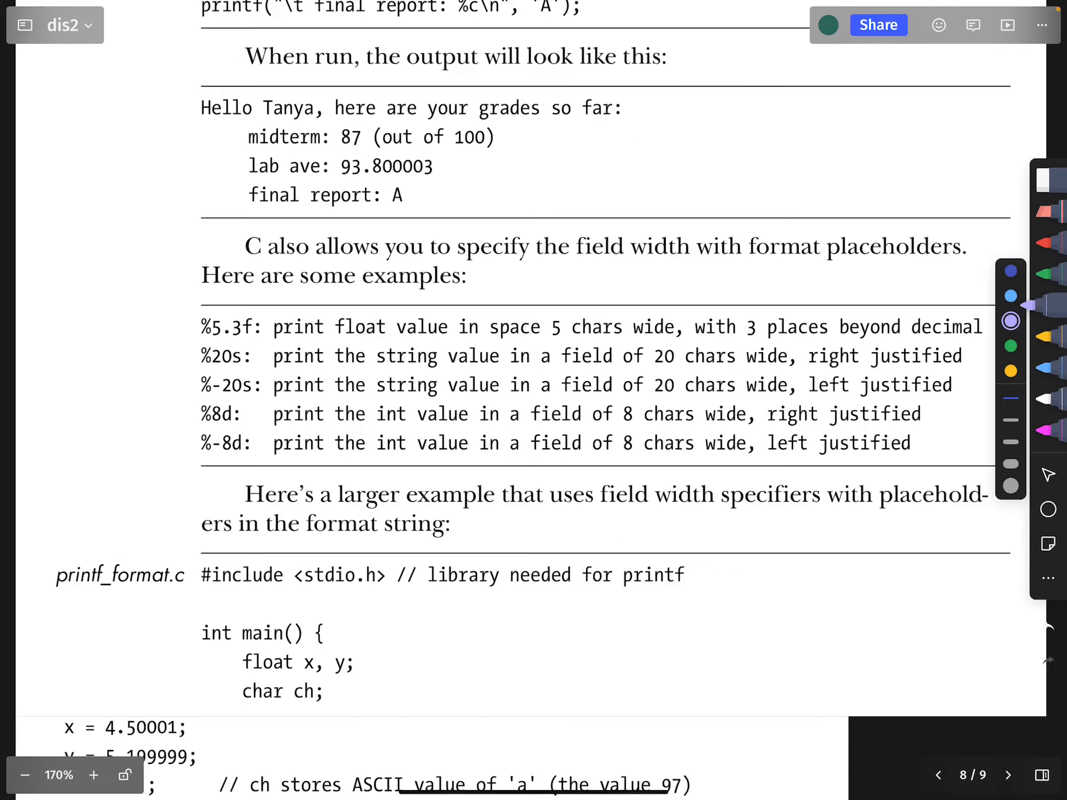
scroll(534, 400, down, 2)
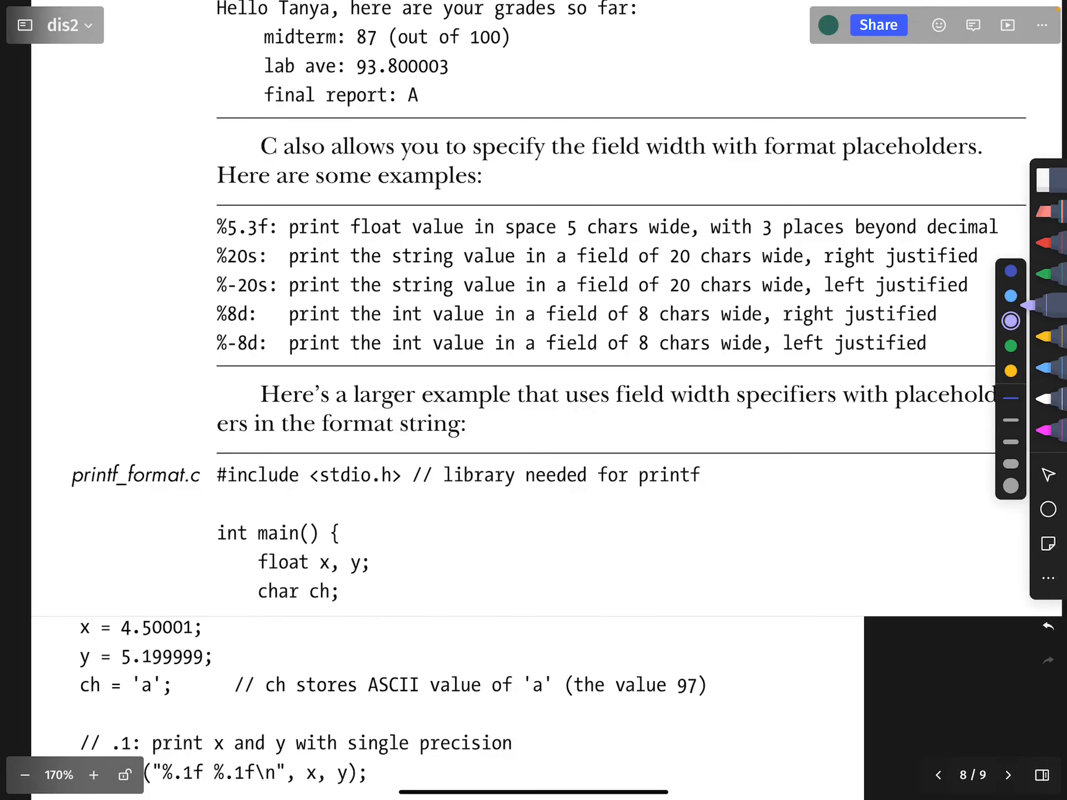
Step: Bracket the printf field-width examples with a vertical margin line
drag(173, 159, 177, 356)
scroll(534, 400, down, 8)
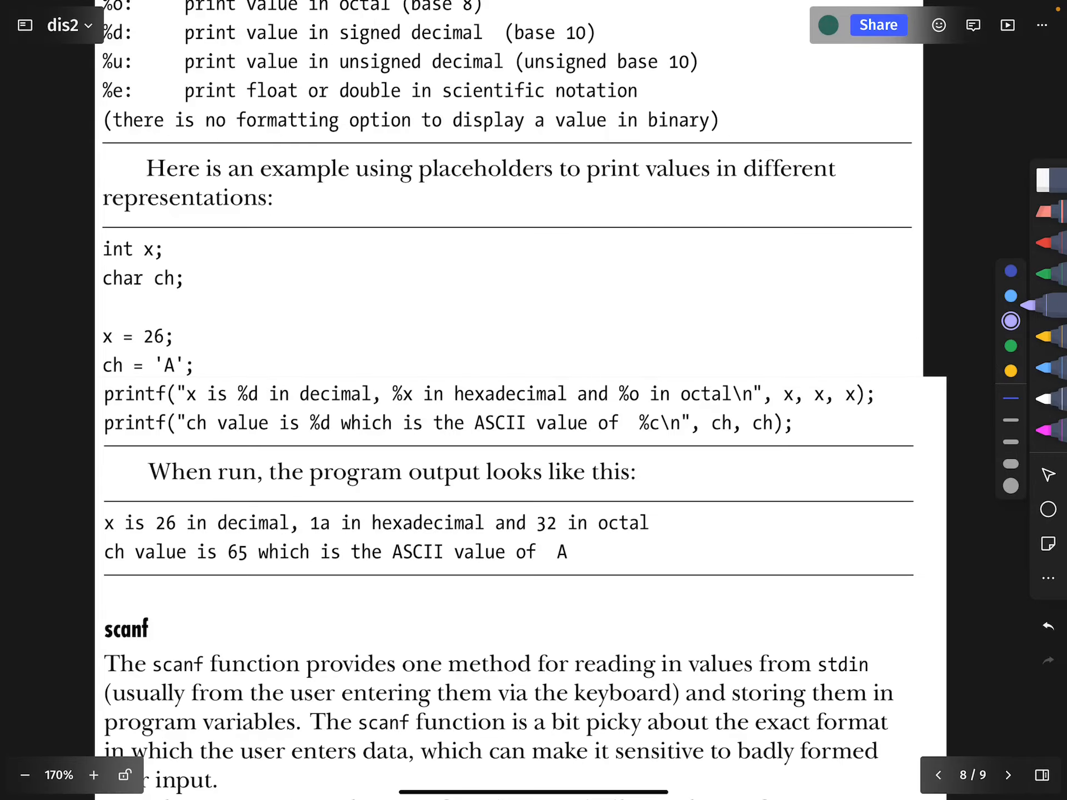
scroll(533, 401, down, 3)
scroll(534, 400, down, 3)
scroll(533, 400, down, 3)
scroll(533, 400, down, 4)
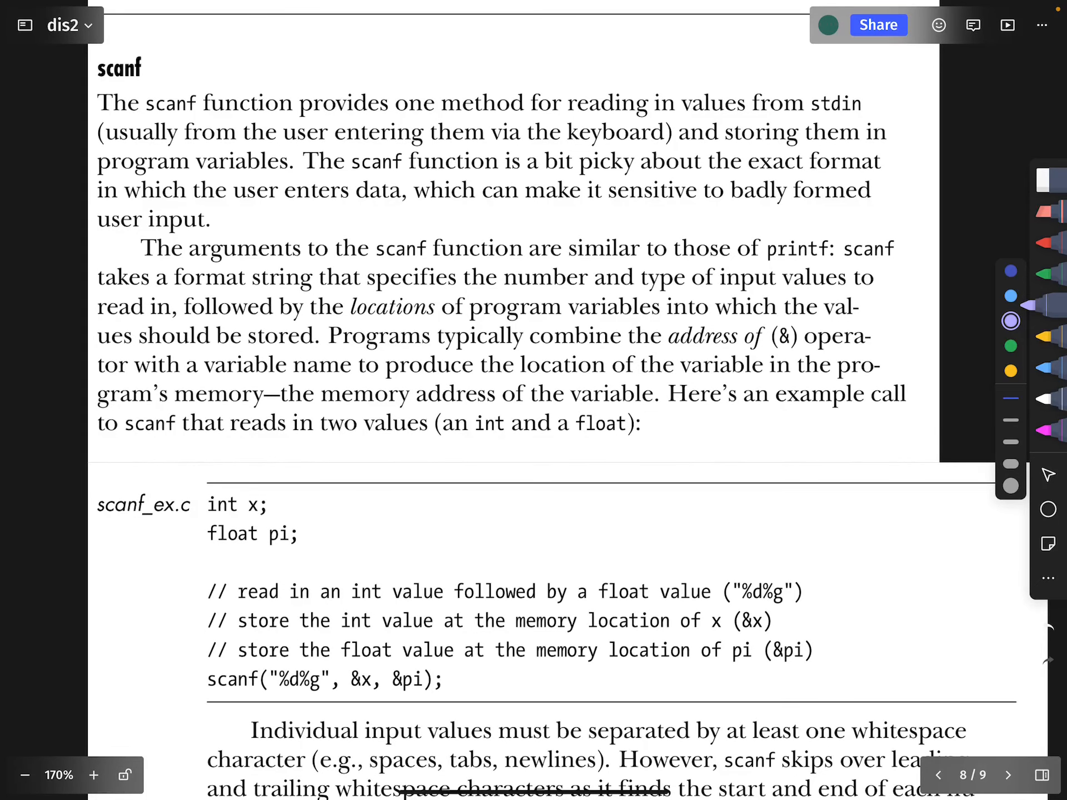
scroll(533, 400, down, 2)
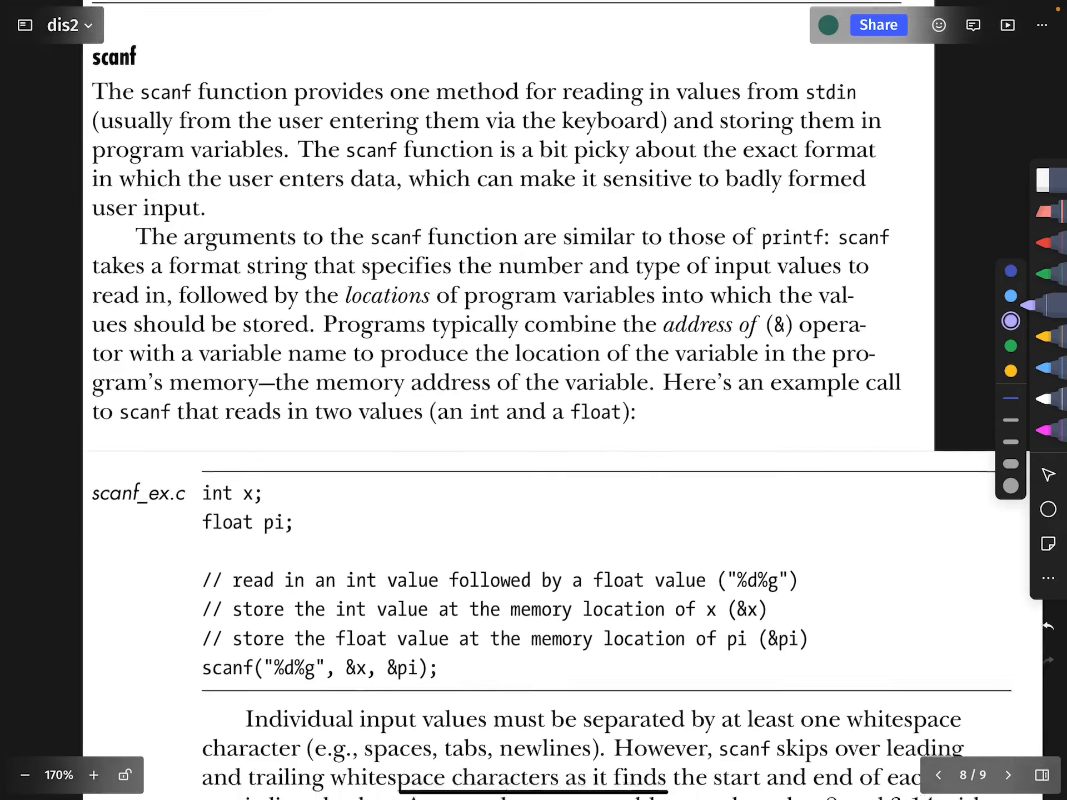
scroll(533, 401, down, 8)
scroll(534, 400, down, 2)
scroll(534, 400, down, 1)
scroll(534, 400, down, 10)
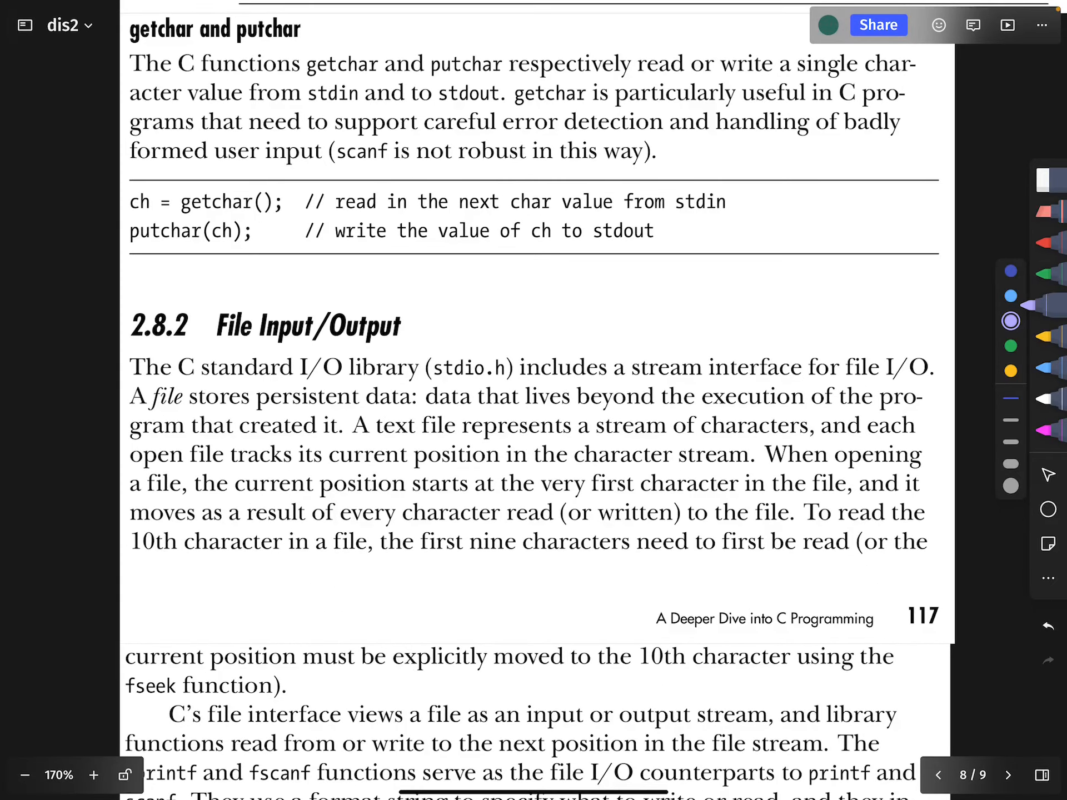
Step: Draw margin strokes beside the getchar/putchar paragraph and its two code lines
drag(121, 41, 102, 238)
drag(114, 190, 113, 250)
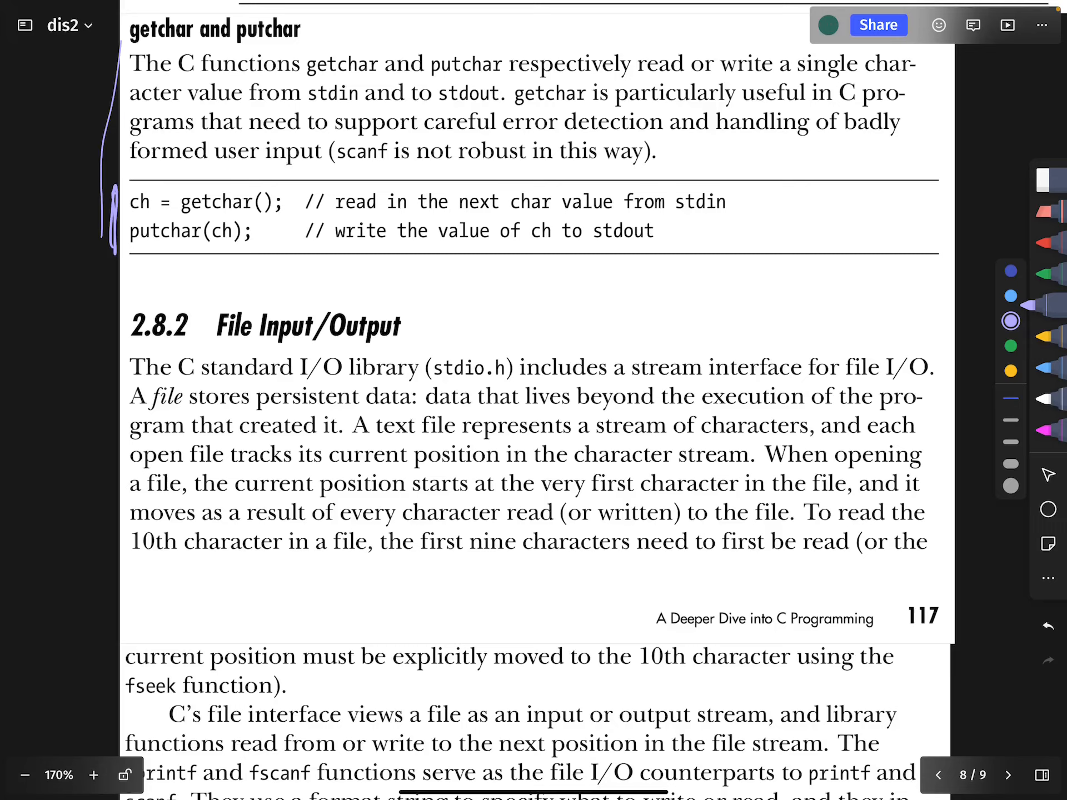
scroll(534, 400, down, 3)
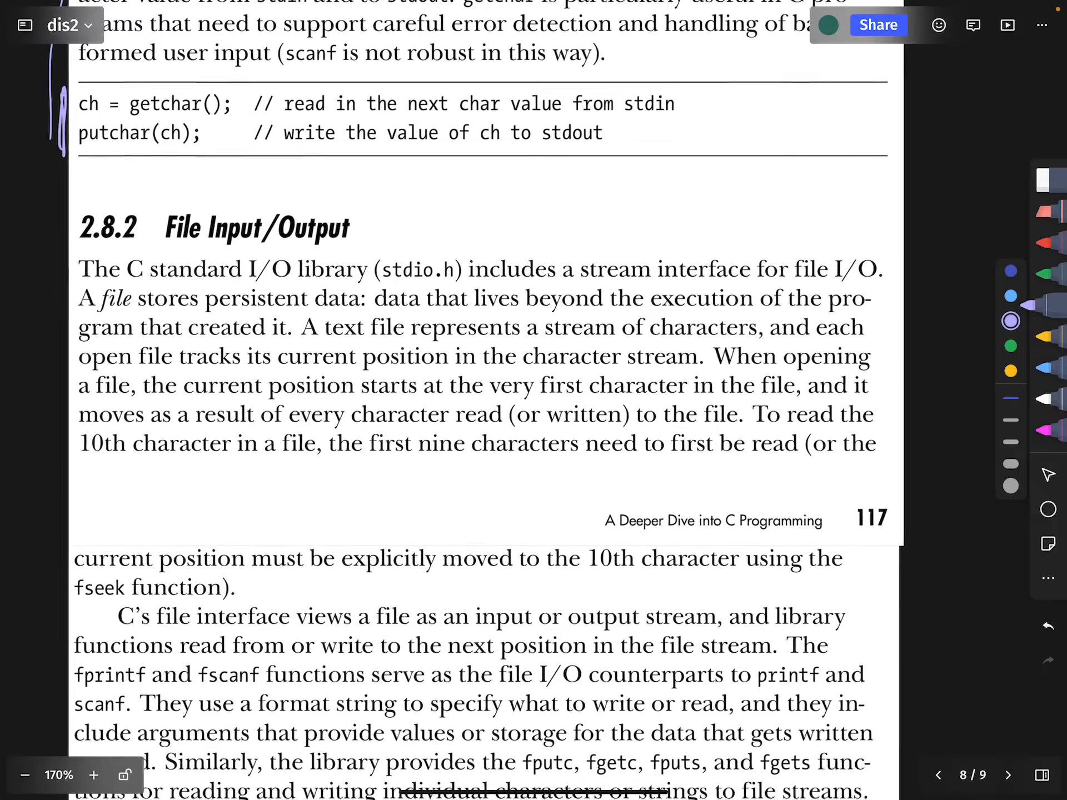
scroll(533, 400, down, 3)
scroll(534, 401, down, 2)
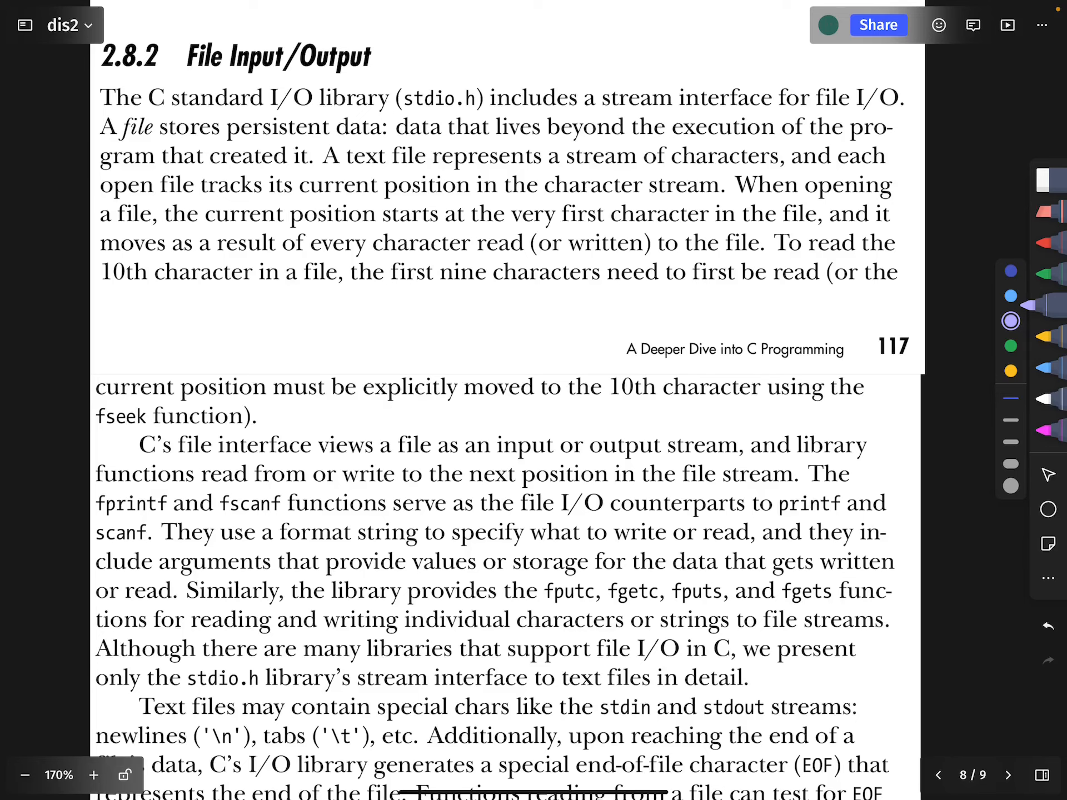
scroll(533, 400, down, 5)
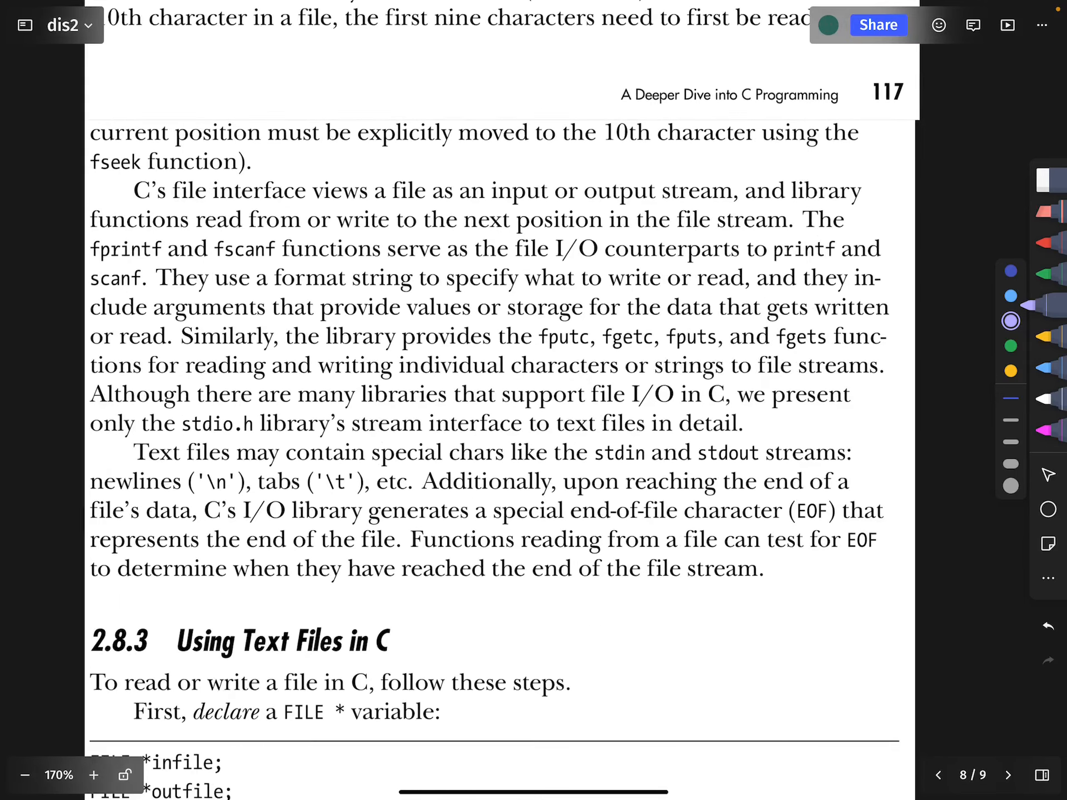
scroll(534, 400, down, 2)
scroll(534, 400, down, 2)
scroll(533, 400, down, 4)
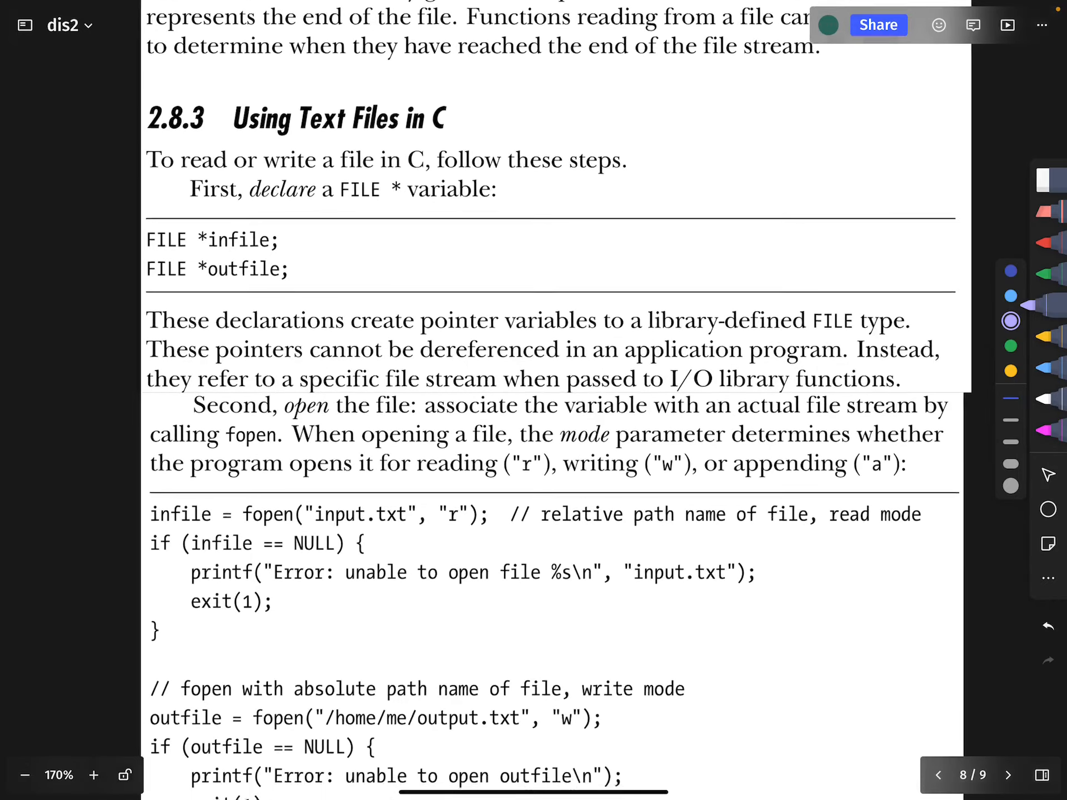
scroll(534, 400, down, 3)
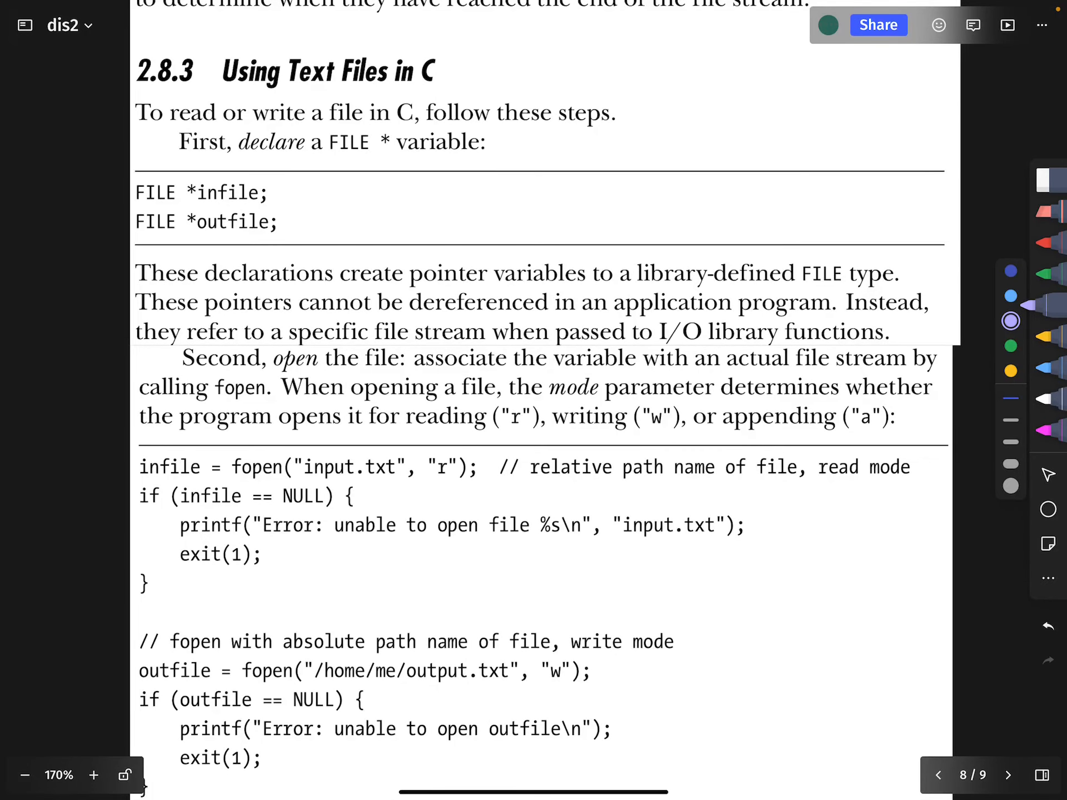
mouse_move(267, 193)
mouse_down()
mouse_move(126, 187)
mouse_move(276, 180)
mouse_up()
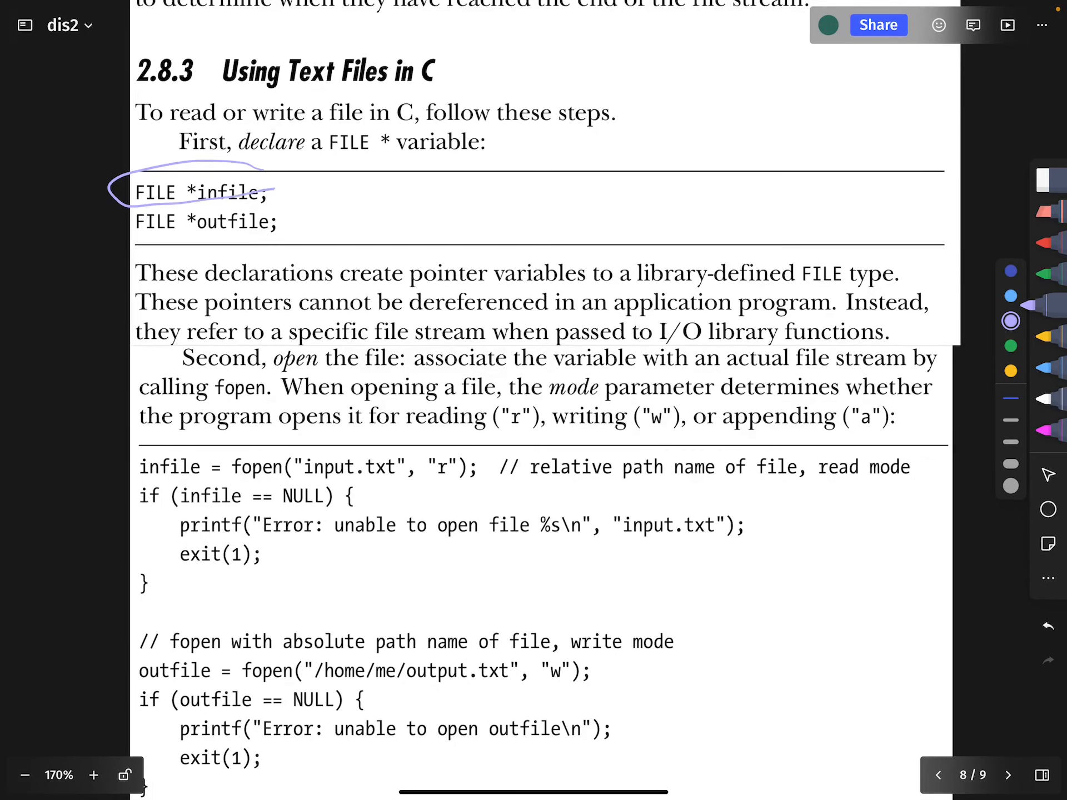
scroll(535, 400, up, 4)
scroll(534, 400, up, 3)
scroll(533, 400, up, 1)
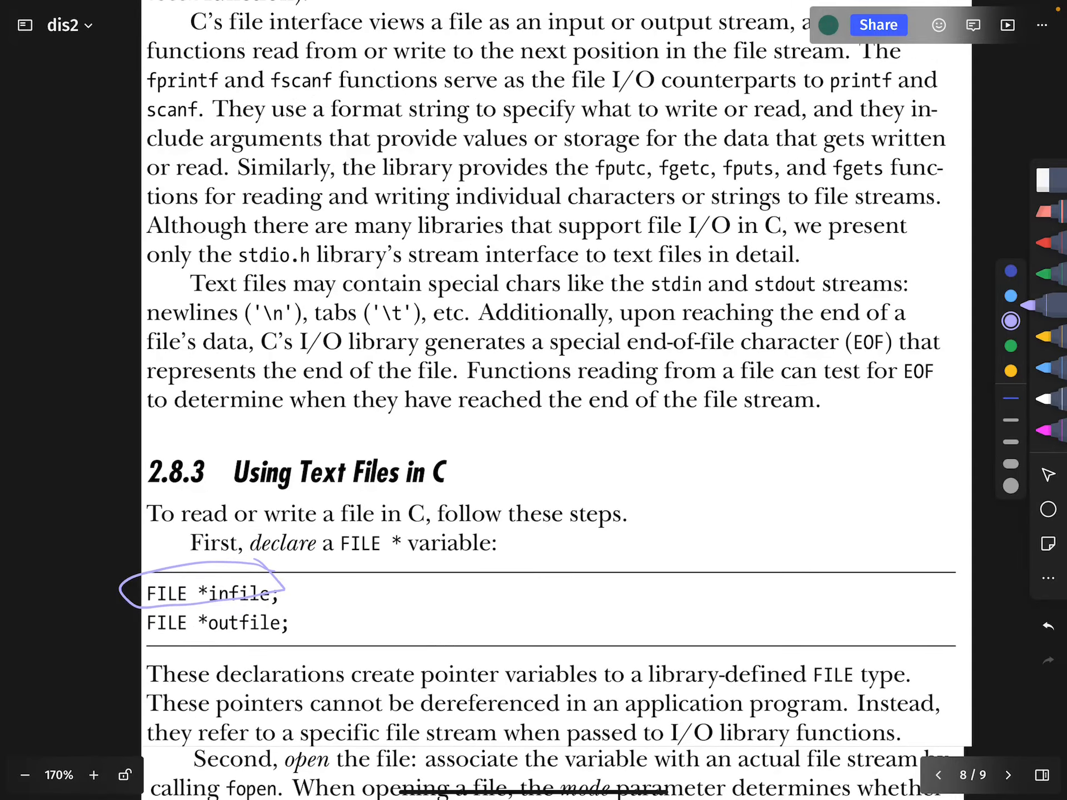
scroll(535, 401, up, 2)
scroll(533, 400, up, 1)
scroll(533, 400, up, 2)
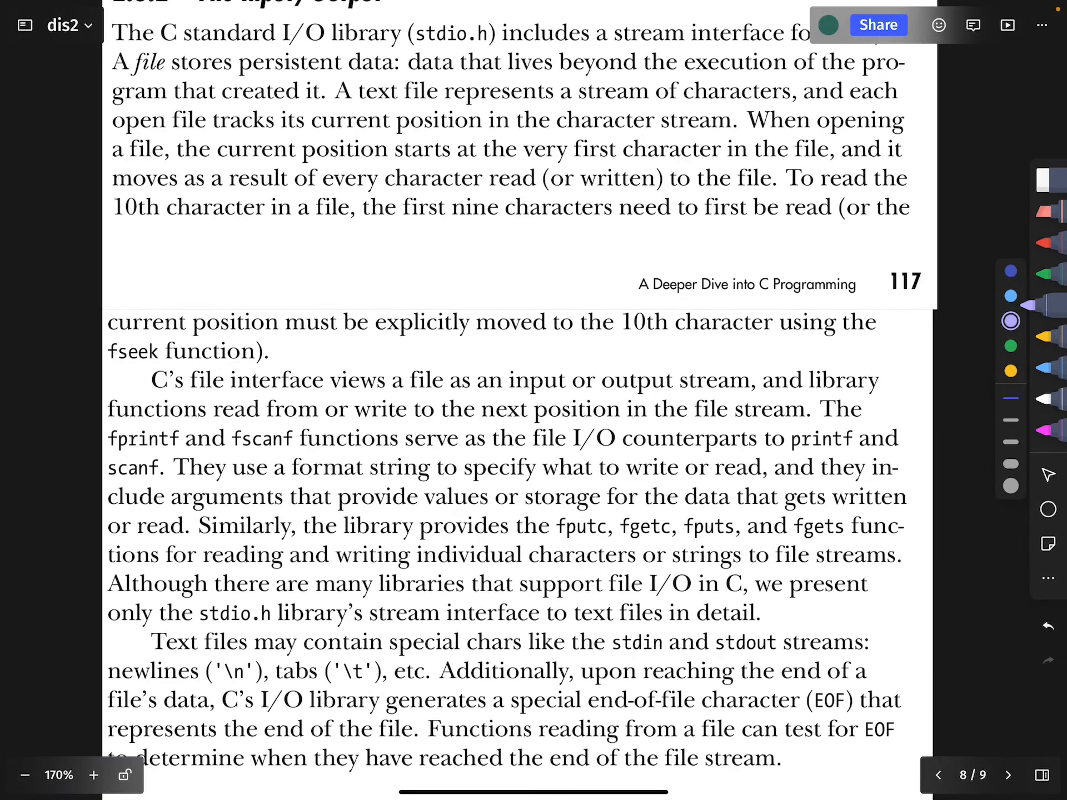
scroll(534, 400, up, 1)
Step: Circle stdio.h, point an arrow at FILE *infile; and bracket the input.txt opening code
mouse_move(417, 38)
mouse_down()
mouse_move(471, 34)
mouse_move(491, 50)
mouse_up()
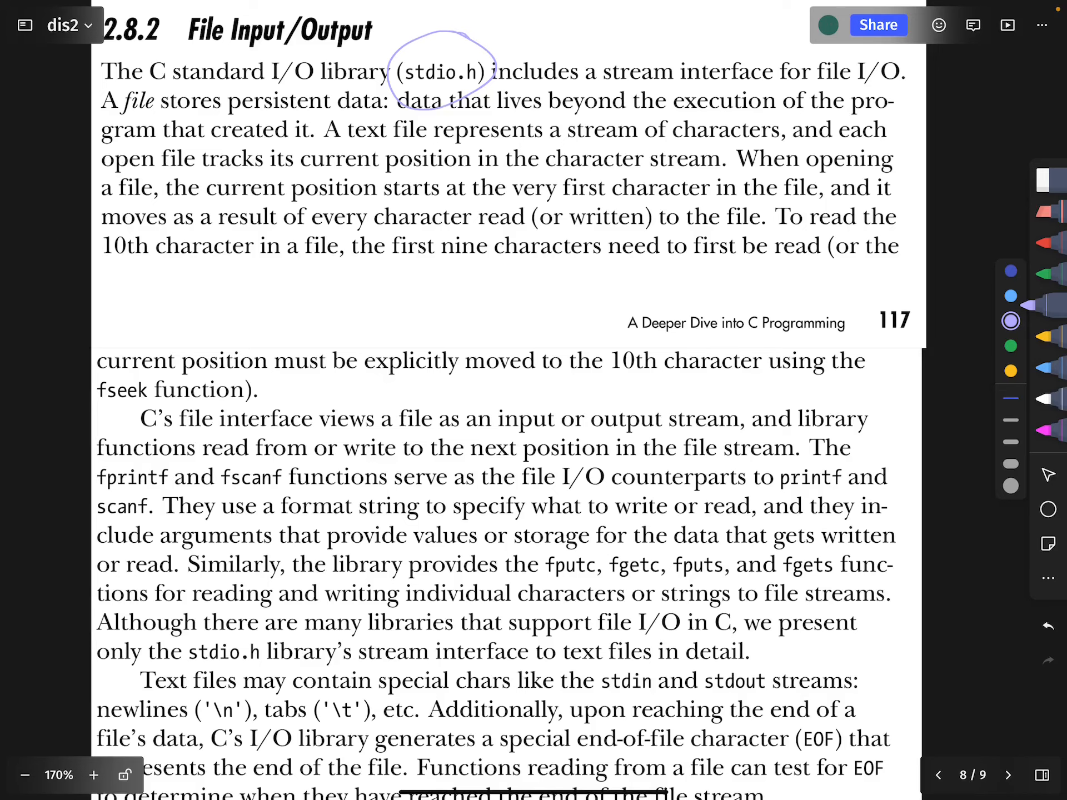
scroll(534, 400, down, 6)
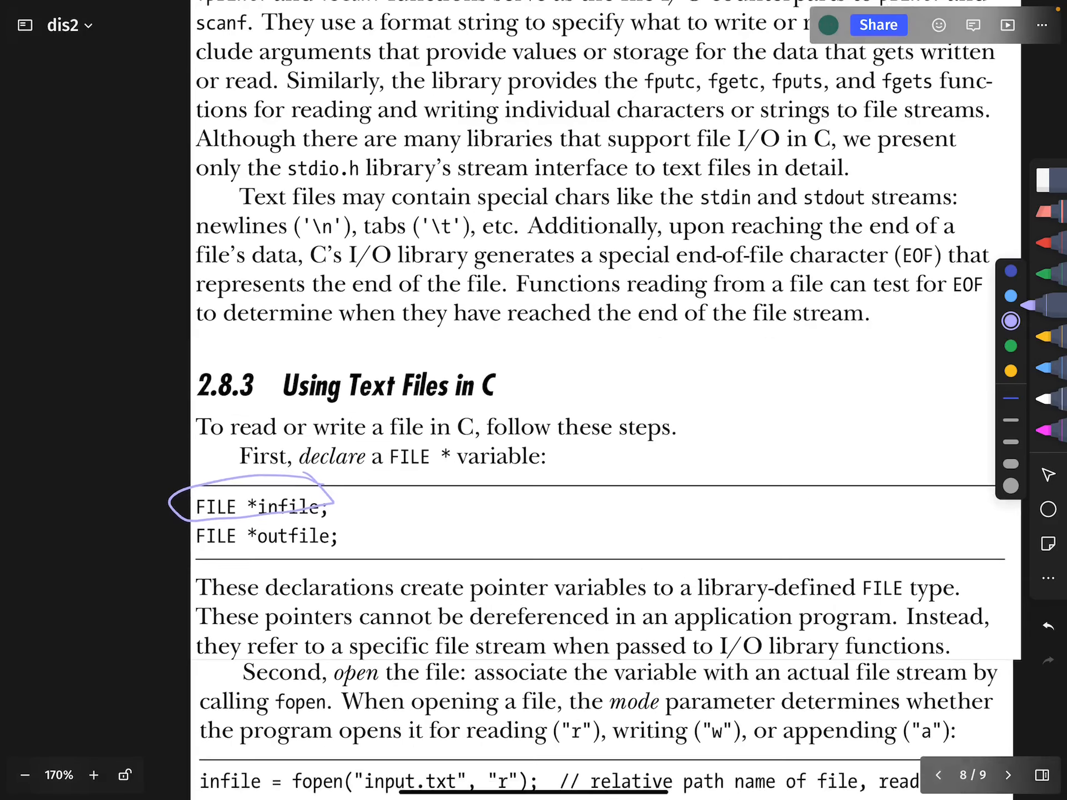
drag(115, 497, 181, 498)
scroll(584, 417, down, 3)
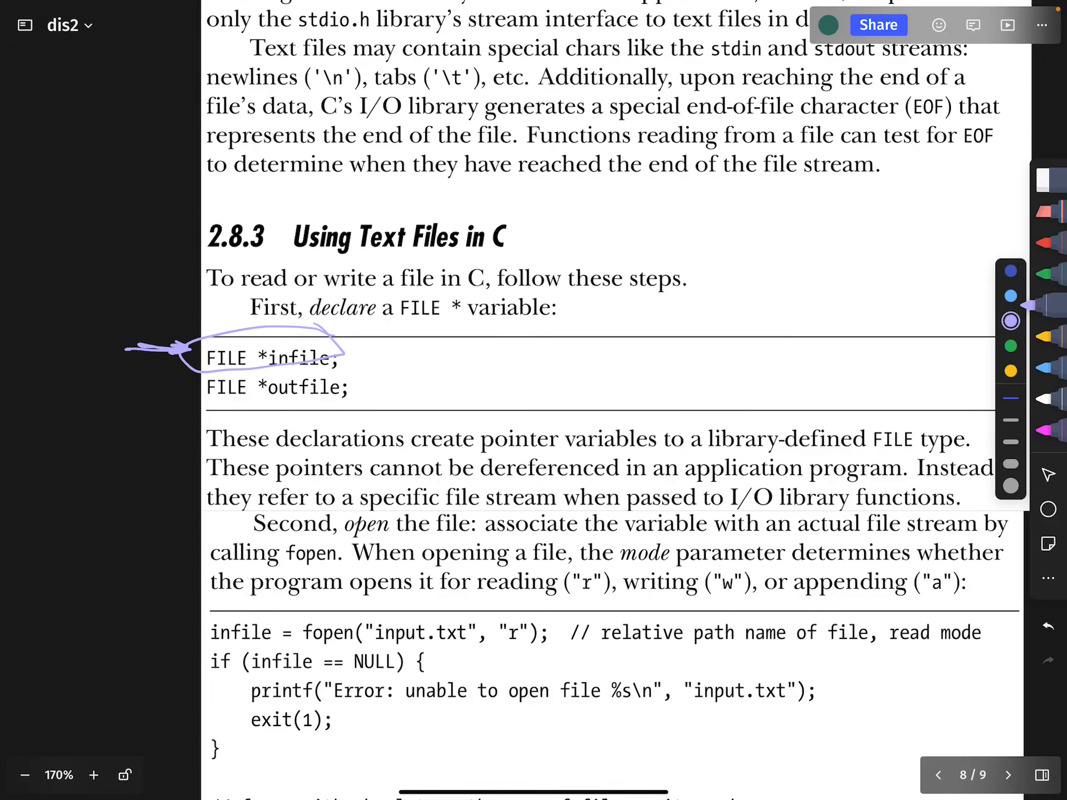
scroll(584, 417, down, 2)
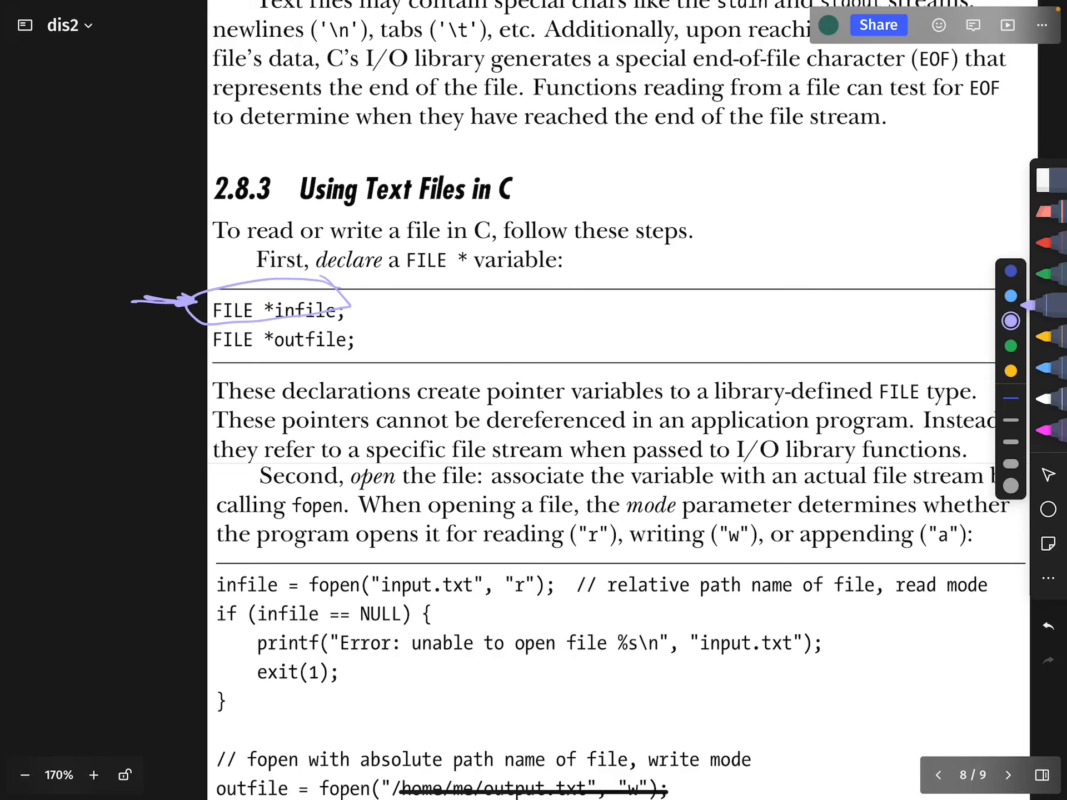
scroll(584, 417, down, 2)
scroll(583, 417, down, 2)
drag(170, 424, 166, 560)
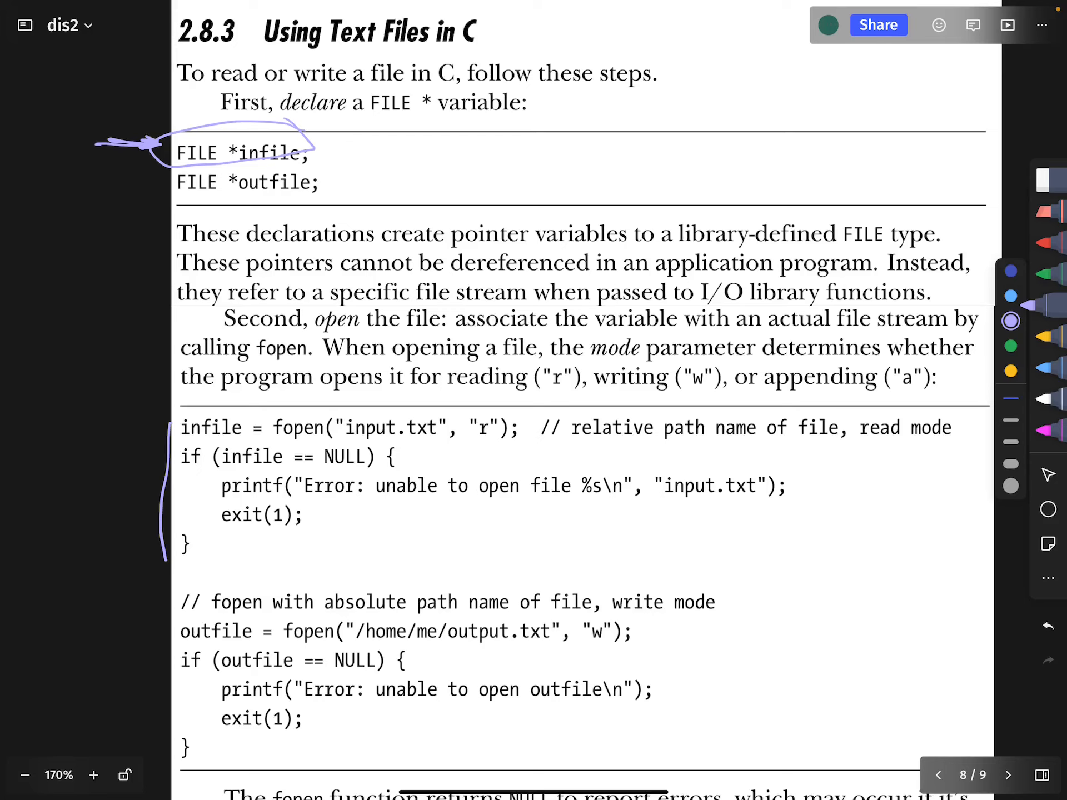
Step: Box the fopen("input.txt", "r") call and infile, underline input.txt, extend the error-check bracket
mouse_move(517, 403)
mouse_down()
mouse_move(505, 451)
mouse_move(525, 407)
mouse_up()
drag(349, 443, 504, 445)
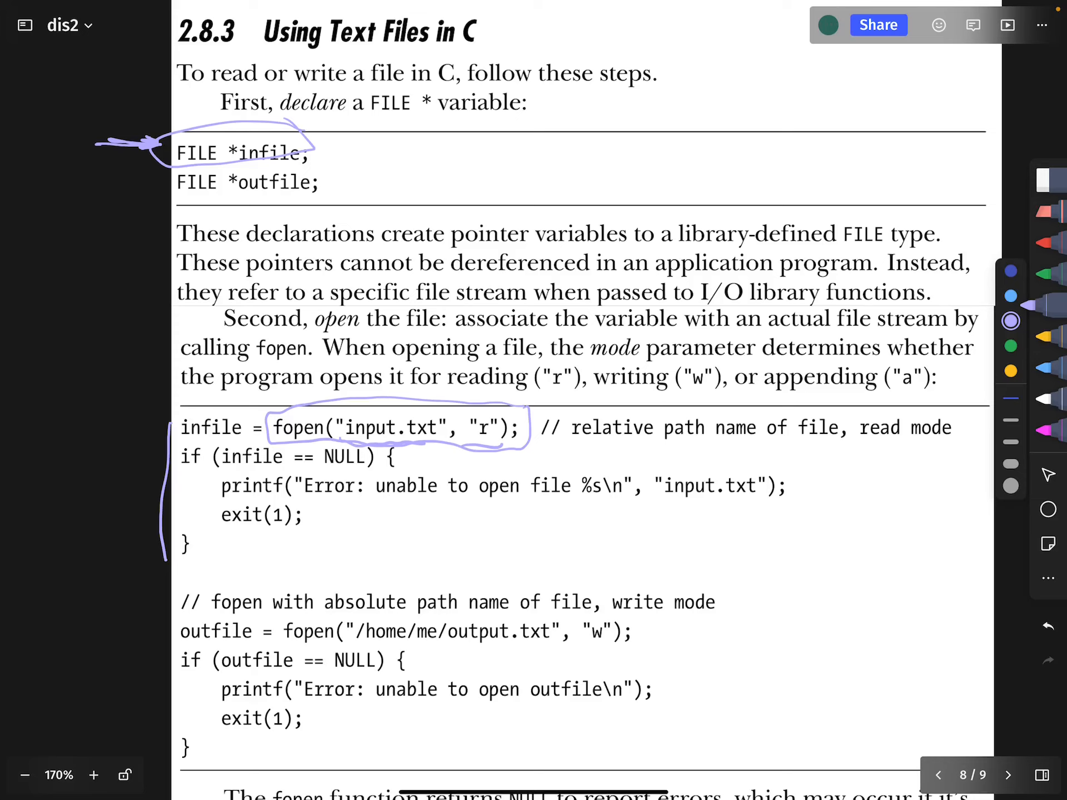
mouse_move(181, 409)
mouse_down()
mouse_move(254, 409)
mouse_move(250, 440)
mouse_move(175, 417)
mouse_up()
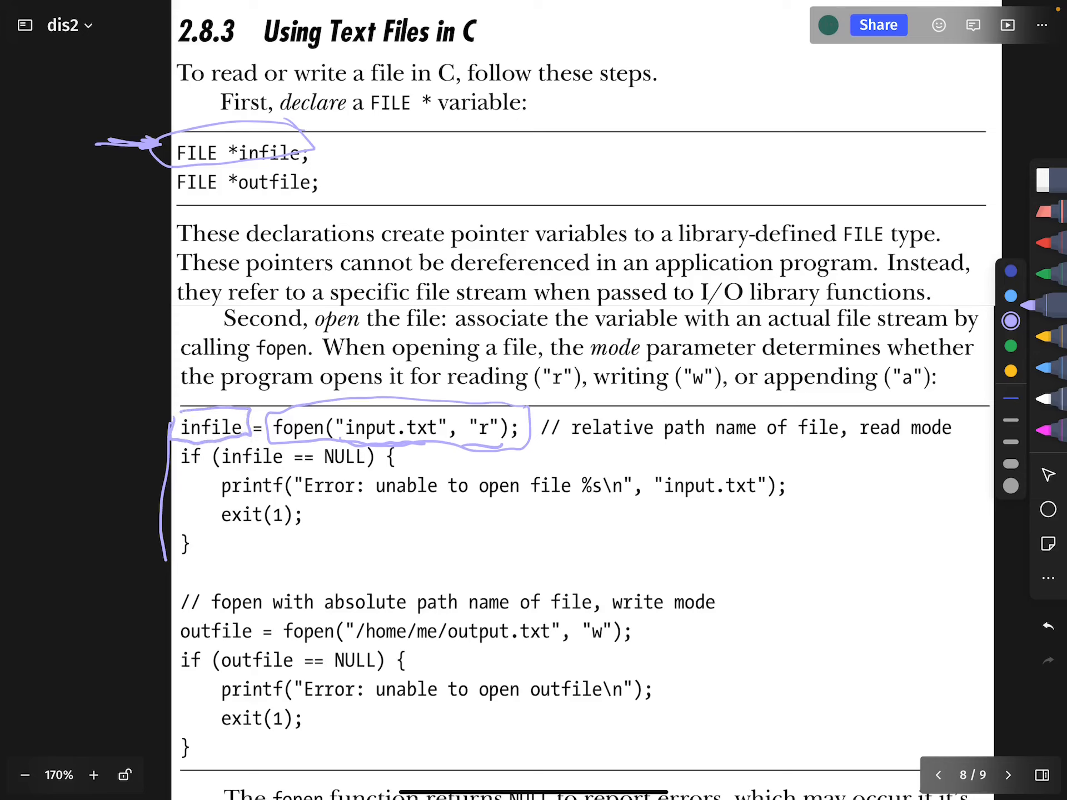
scroll(533, 417, down, 3)
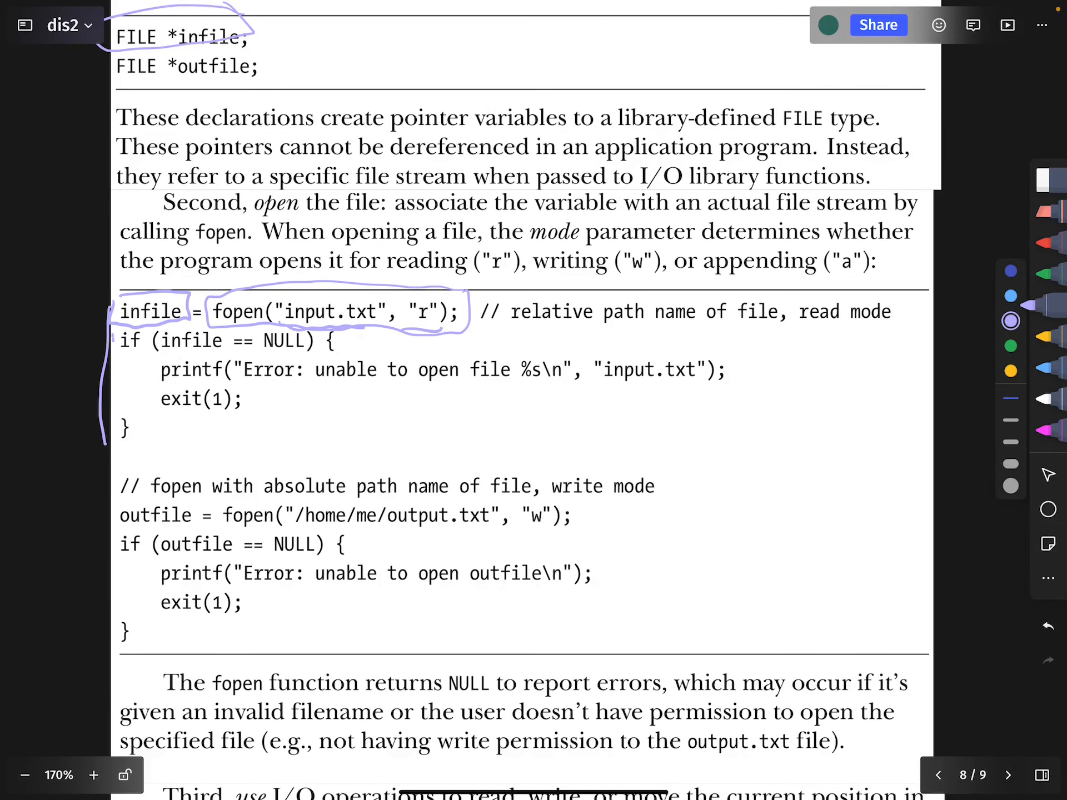
drag(112, 334, 112, 437)
scroll(533, 417, down, 4)
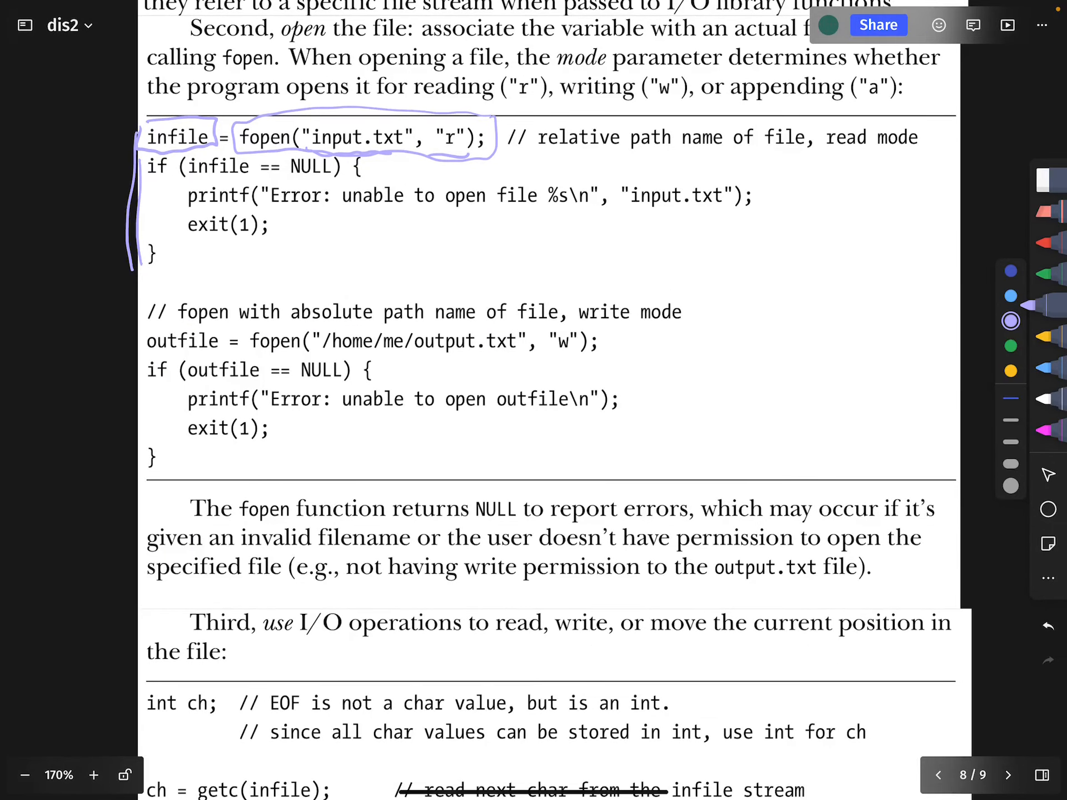
Step: Bracket the outfile = fopen(...) block with a vertical margin stroke
drag(142, 331, 143, 350)
scroll(534, 400, down, 5)
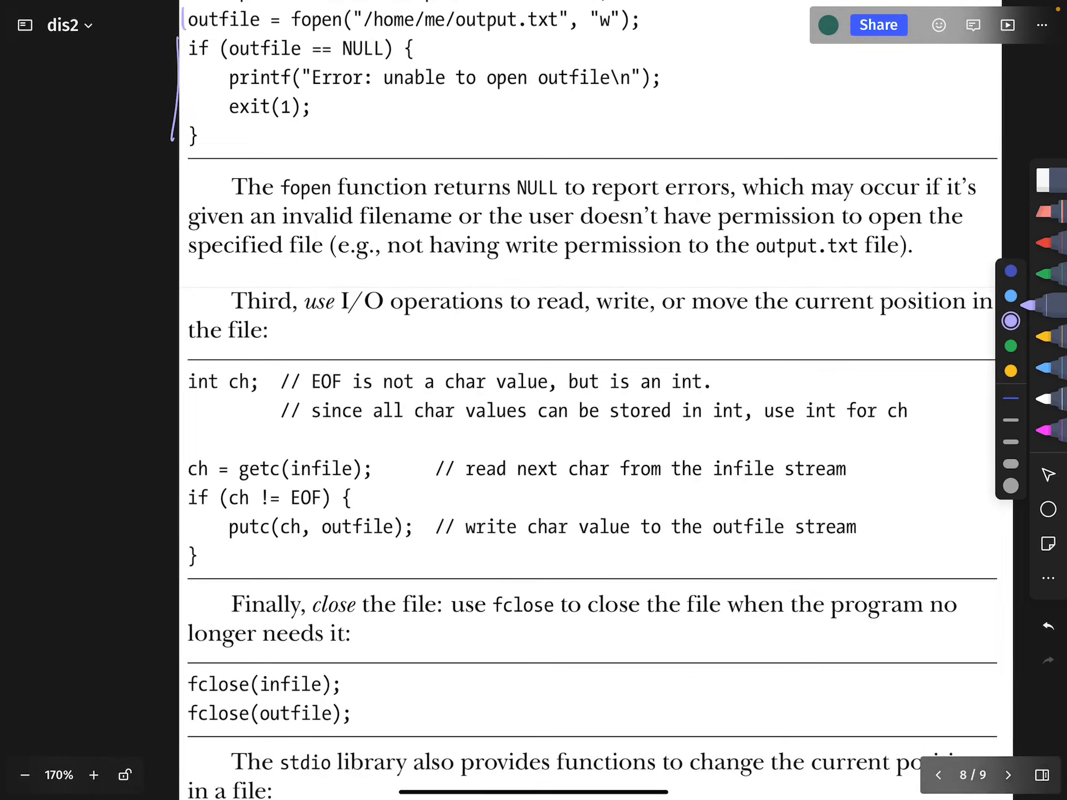
scroll(534, 400, down, 2)
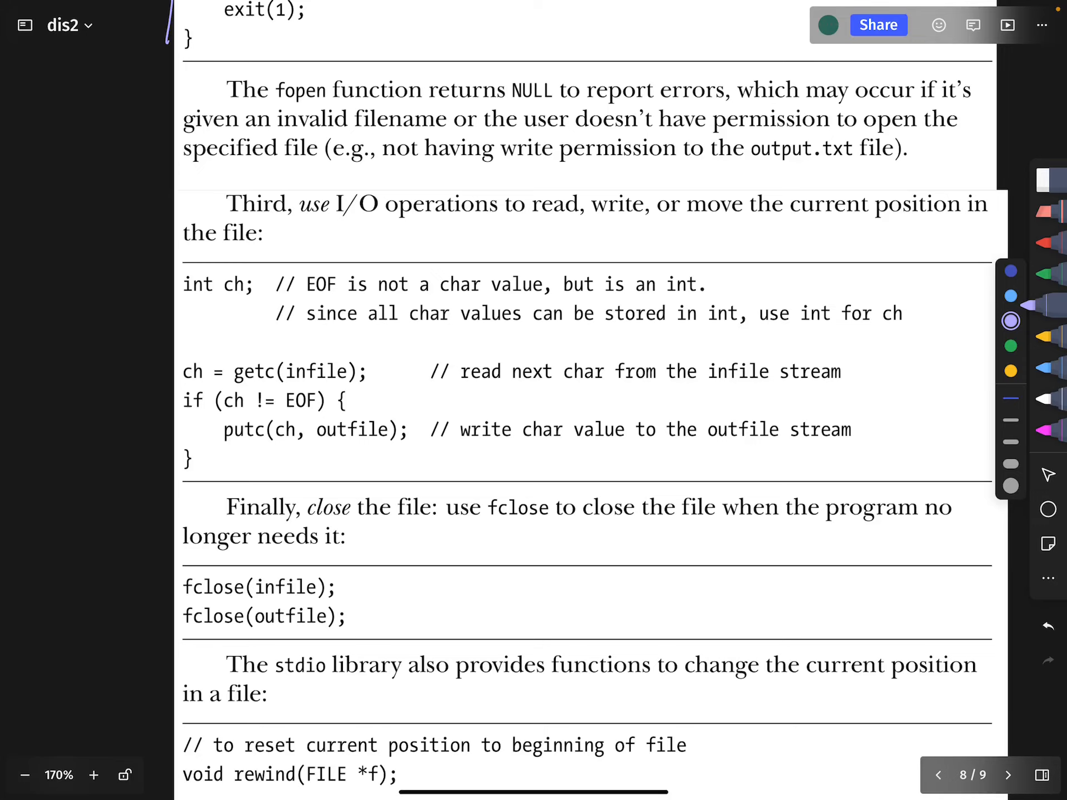
scroll(534, 400, up, 2)
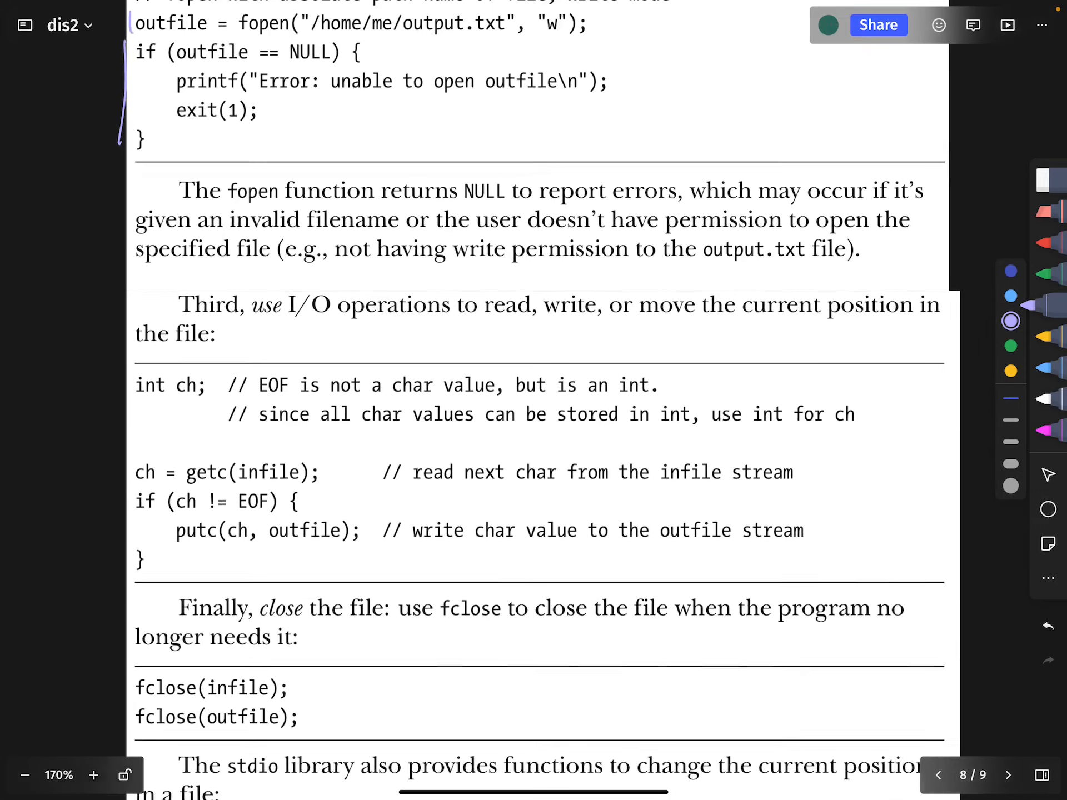
scroll(534, 400, up, 2)
scroll(534, 400, up, 2)
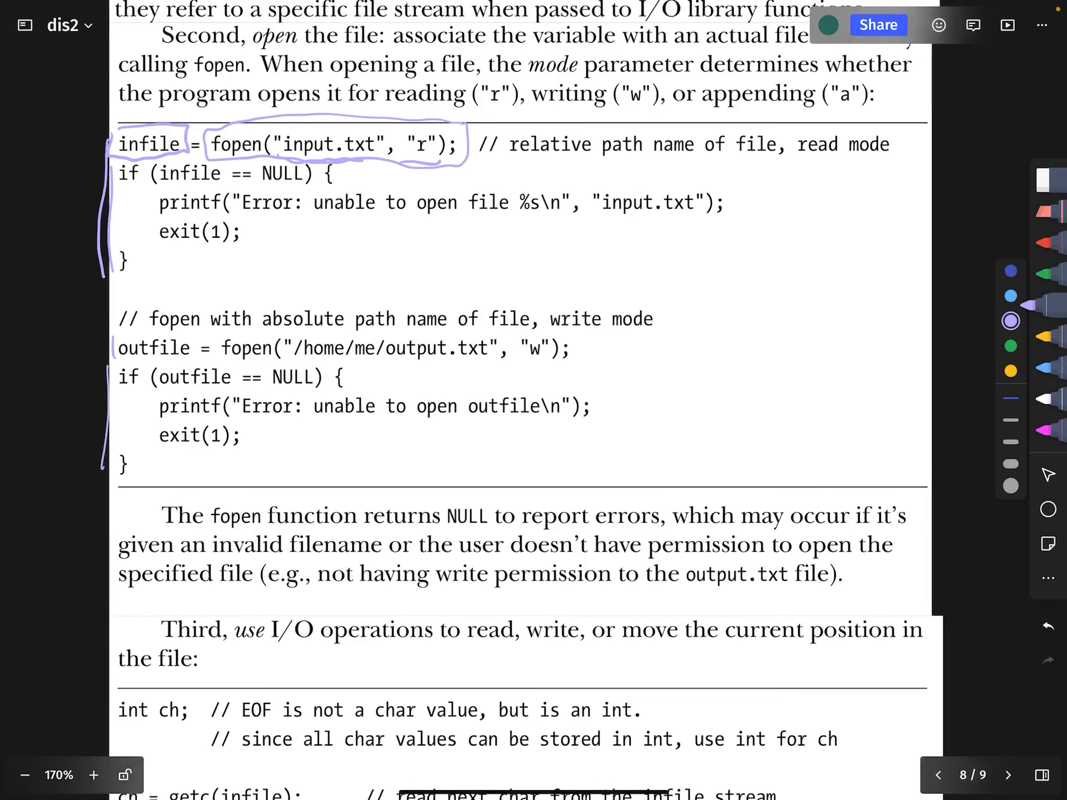
scroll(534, 400, down, 3)
scroll(534, 401, down, 2)
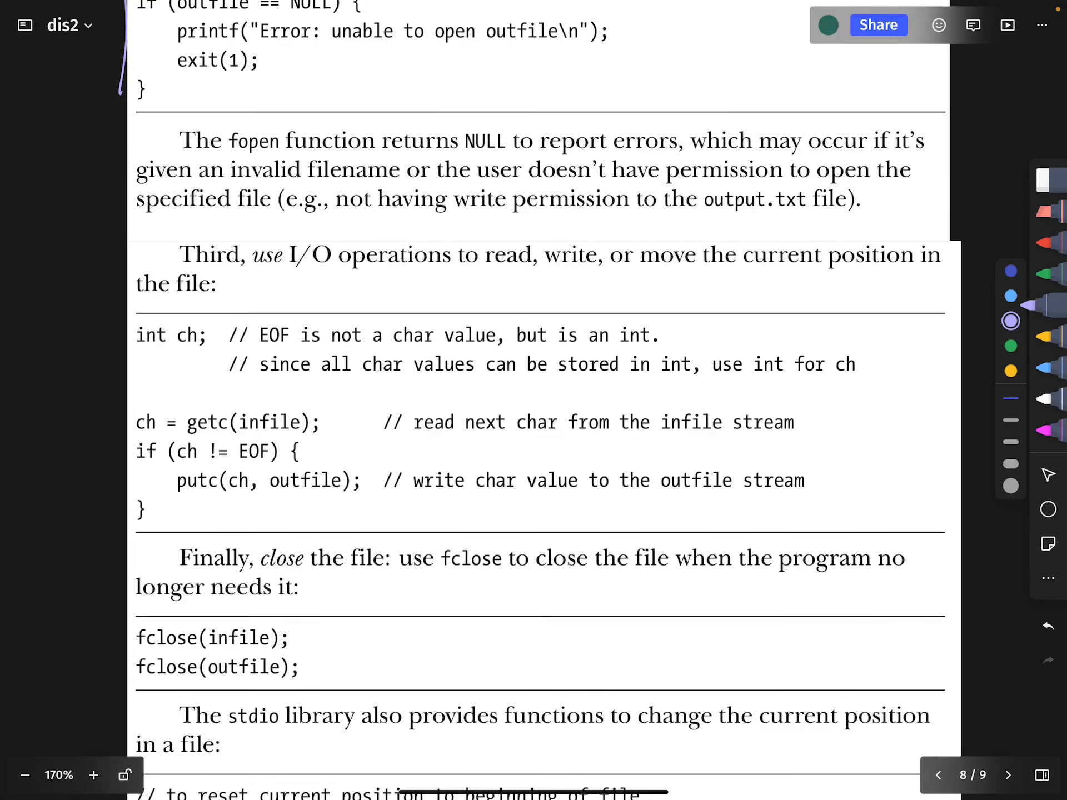
Step: Tick the int ch, getc and EOF lines, circle EOF and underline putc(ch, outfile)
drag(133, 324, 133, 351)
drag(132, 415, 132, 436)
drag(133, 444, 133, 467)
drag(254, 433, 250, 436)
drag(176, 501, 354, 489)
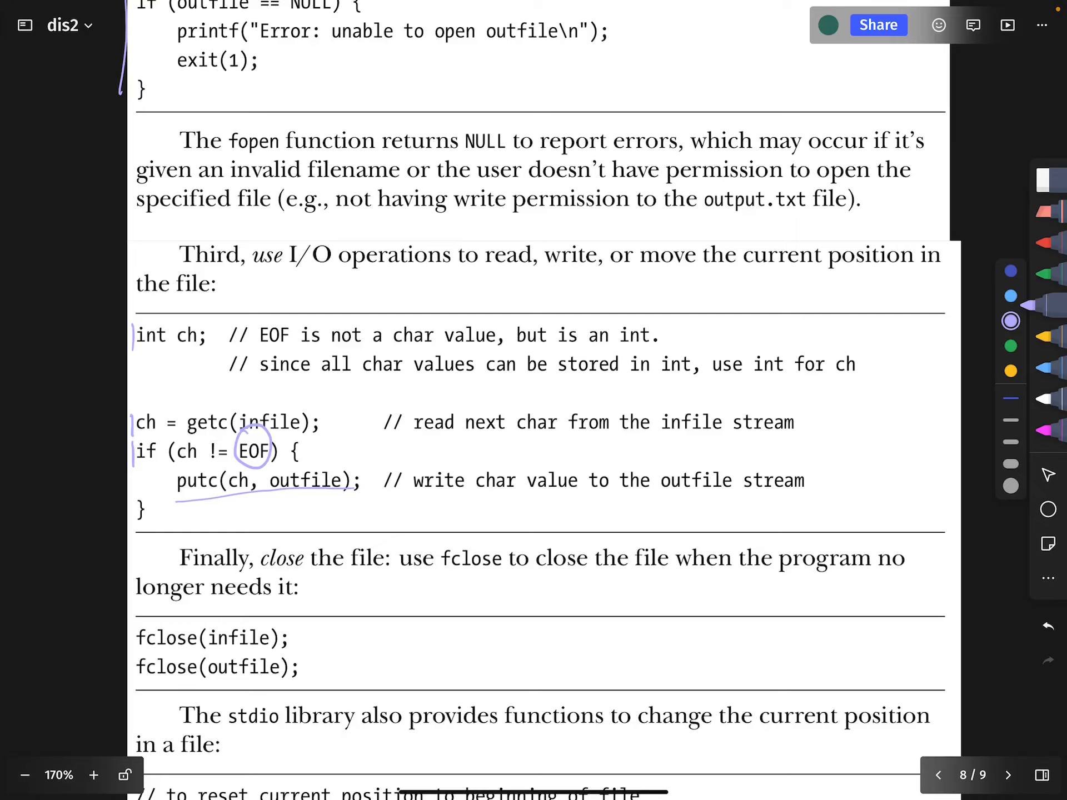
scroll(533, 400, down, 3)
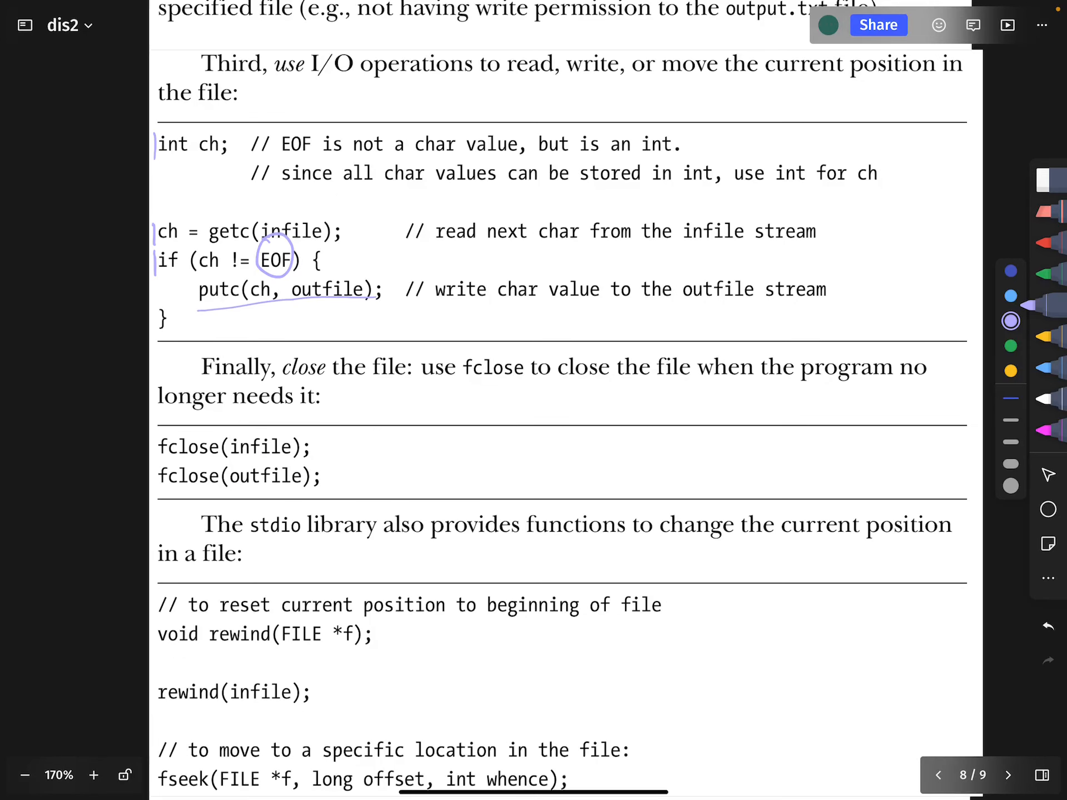
Step: Tick both fclose lines and the rewind declaration and call lines in the margin
drag(154, 434, 153, 492)
scroll(533, 400, down, 7)
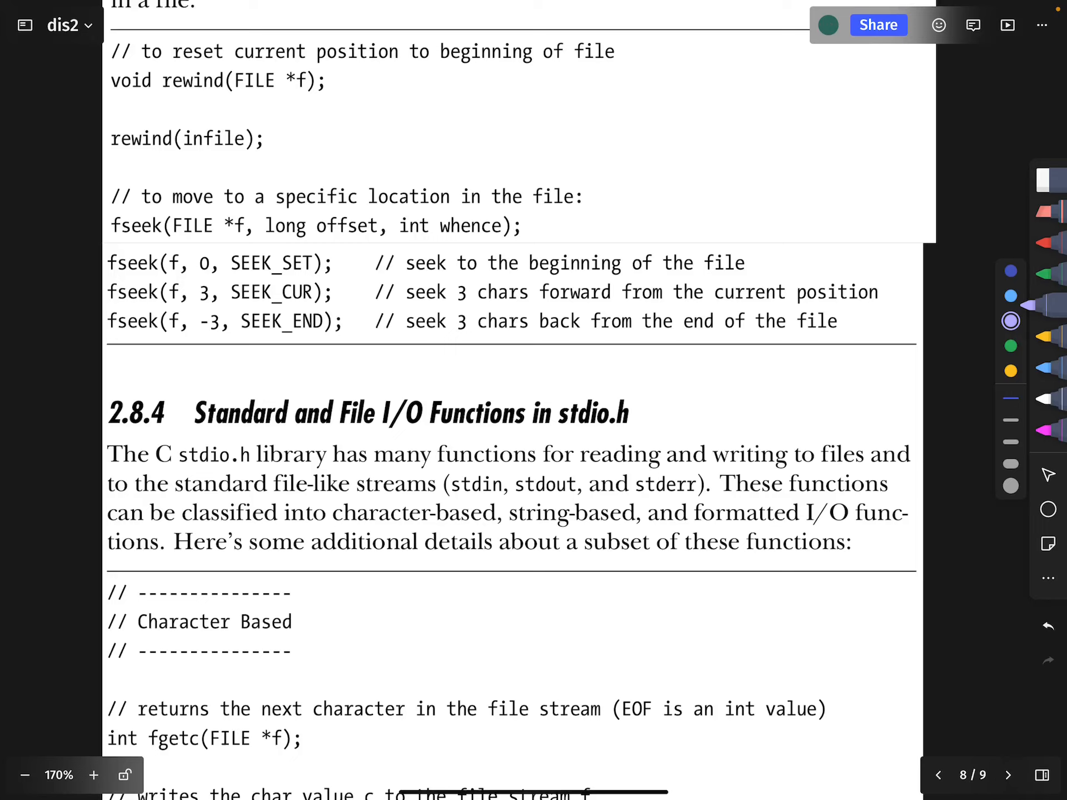
drag(108, 71, 107, 92)
drag(106, 129, 107, 155)
Step: Circle void rewind(FILE *f);, the rewind(infile) call and the fseek prototype
mouse_move(107, 80)
mouse_down()
mouse_move(250, 100)
mouse_move(341, 77)
mouse_move(107, 55)
mouse_move(159, 93)
mouse_move(299, 94)
mouse_up()
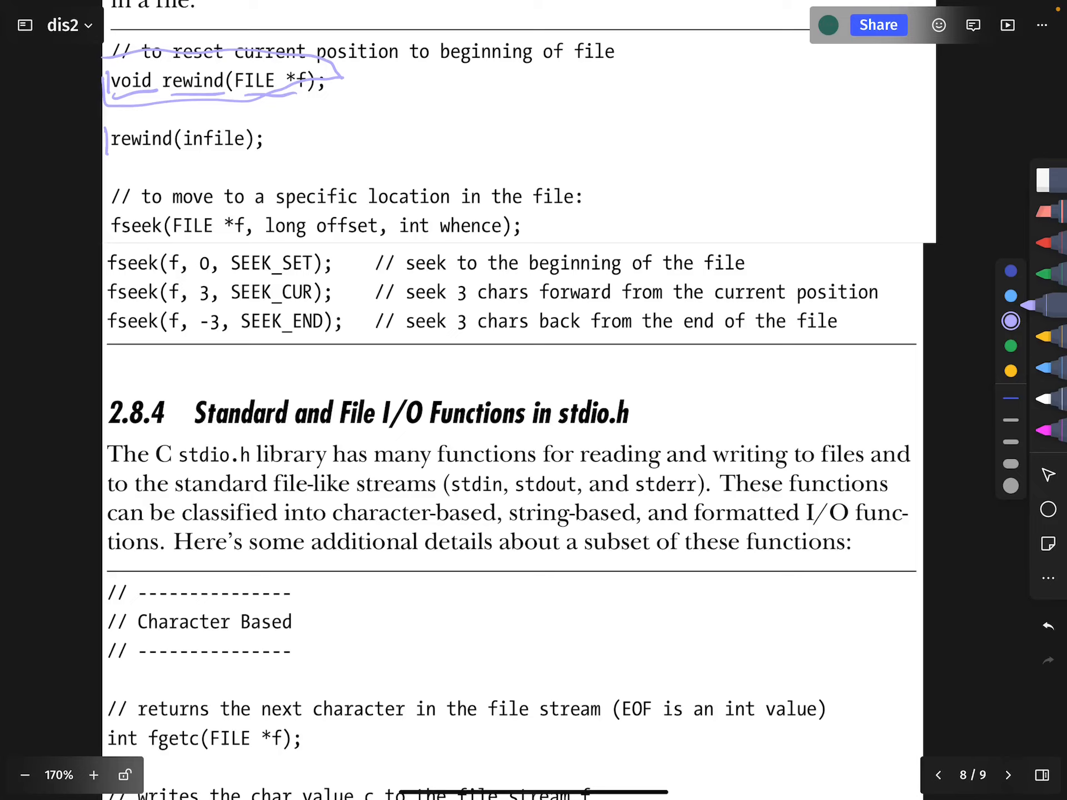
mouse_move(107, 125)
mouse_down()
mouse_move(275, 123)
mouse_move(168, 159)
mouse_move(107, 155)
mouse_up()
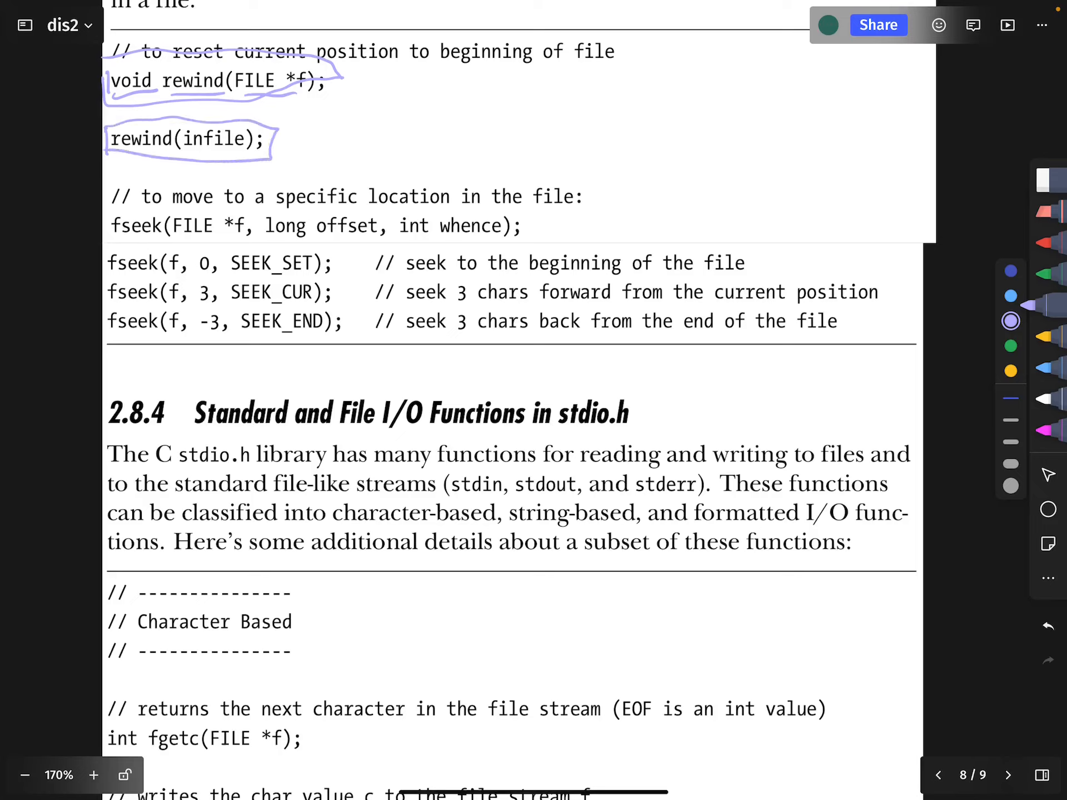
mouse_move(509, 209)
mouse_down()
mouse_move(296, 200)
mouse_move(101, 210)
mouse_move(274, 239)
mouse_move(461, 243)
mouse_move(500, 208)
mouse_up()
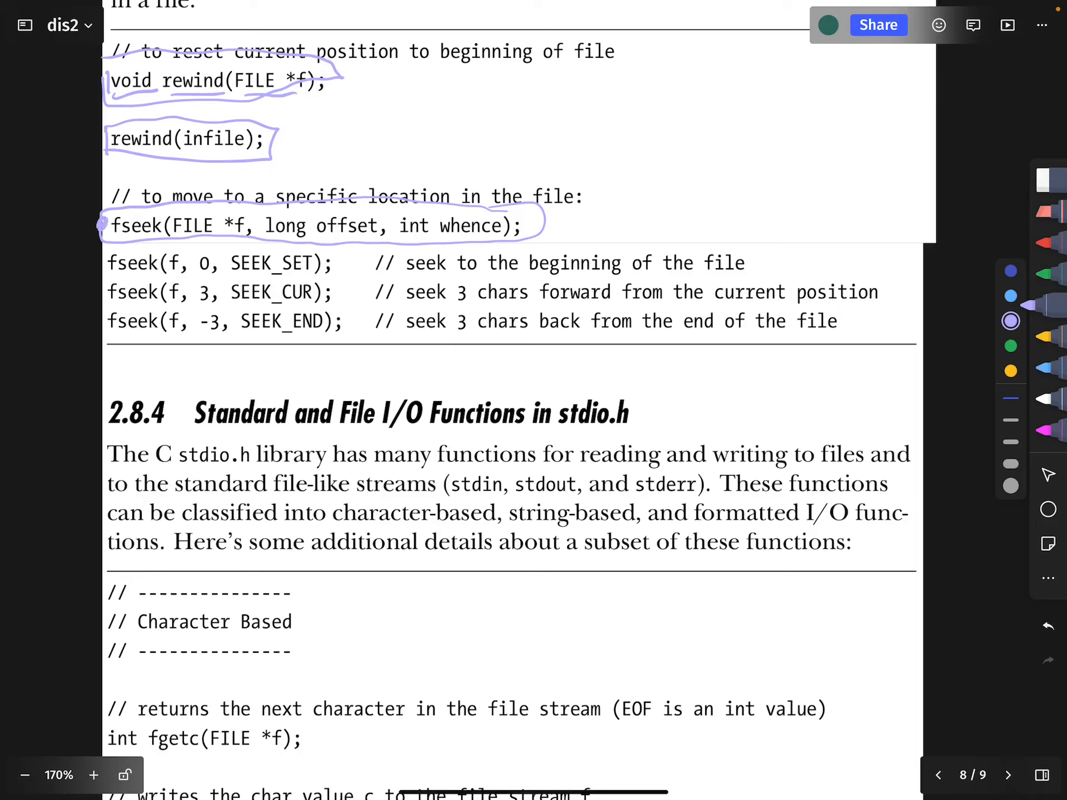
scroll(500, 417, down, 3)
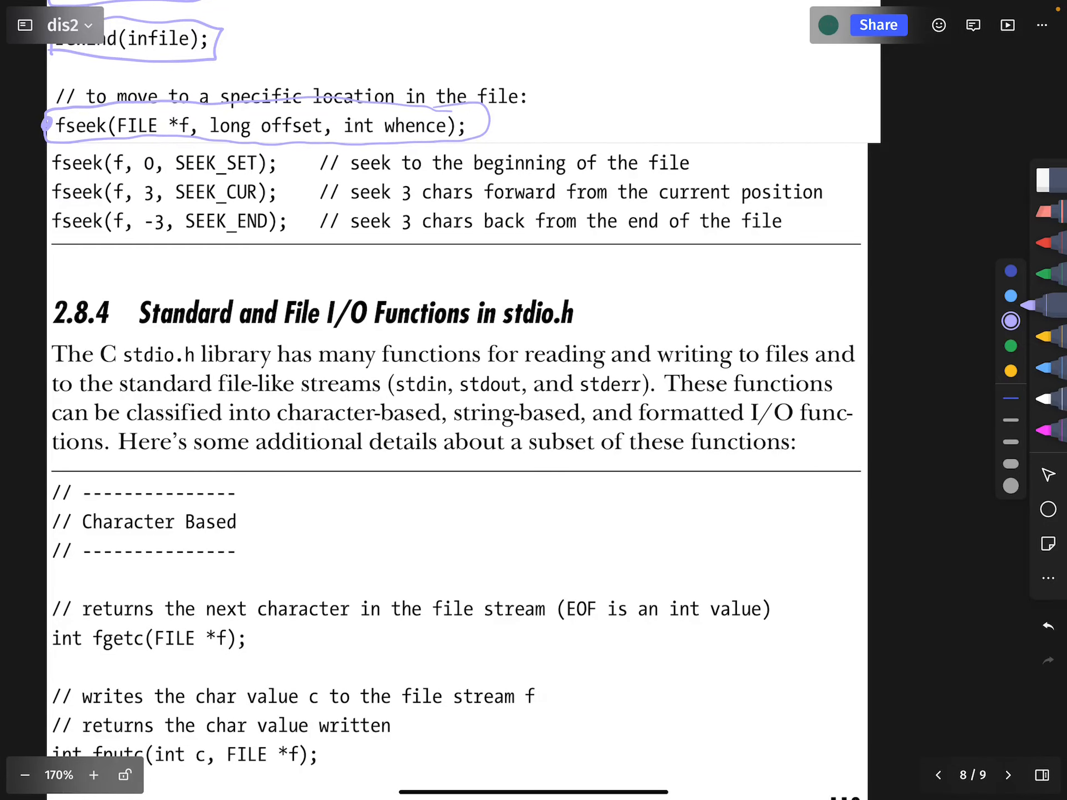
scroll(501, 417, down, 3)
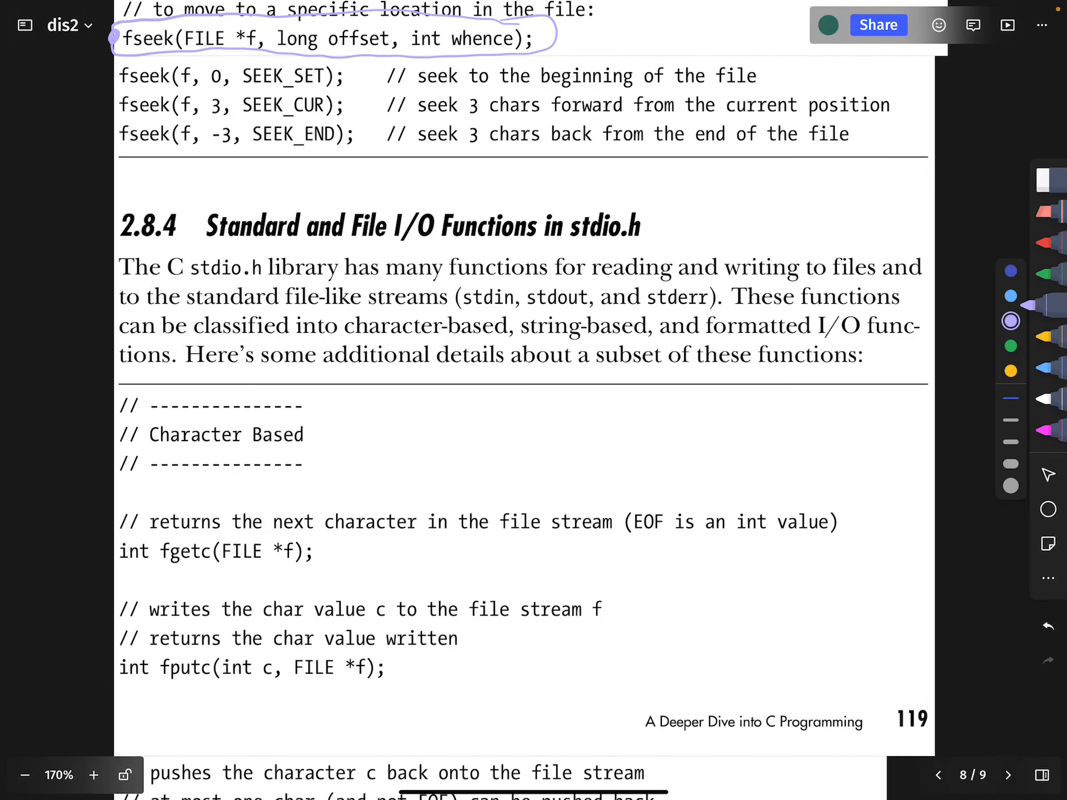
scroll(500, 417, down, 1)
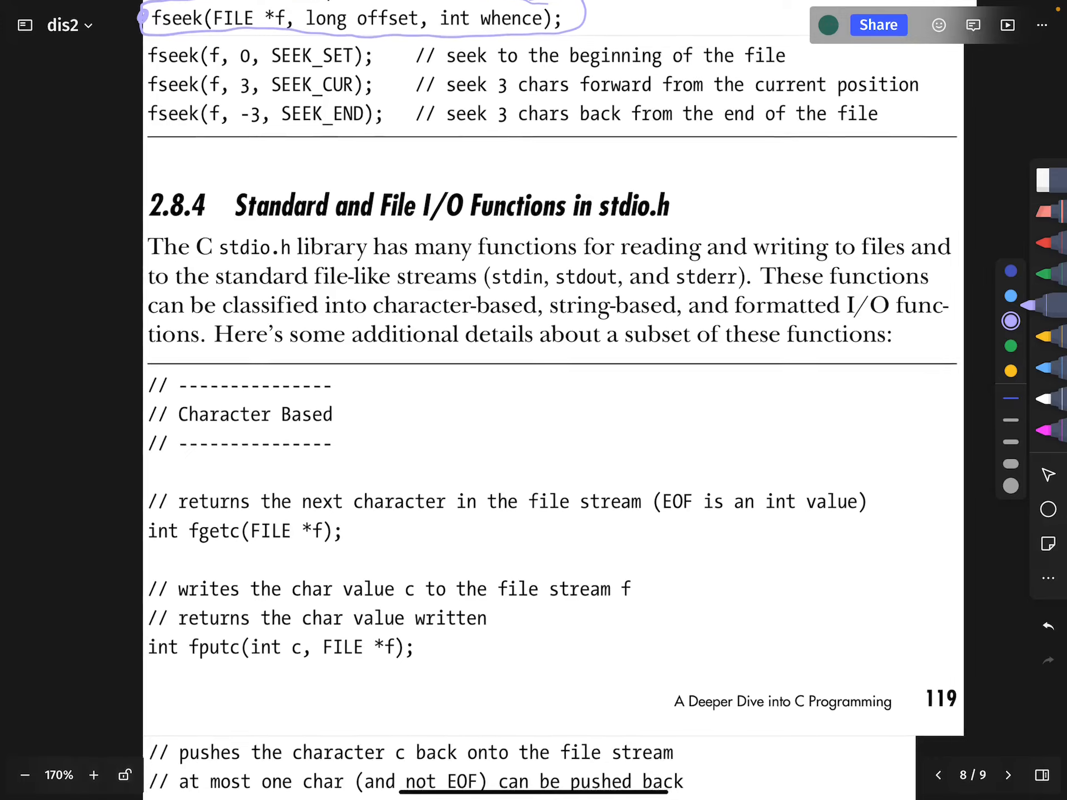
scroll(501, 417, down, 3)
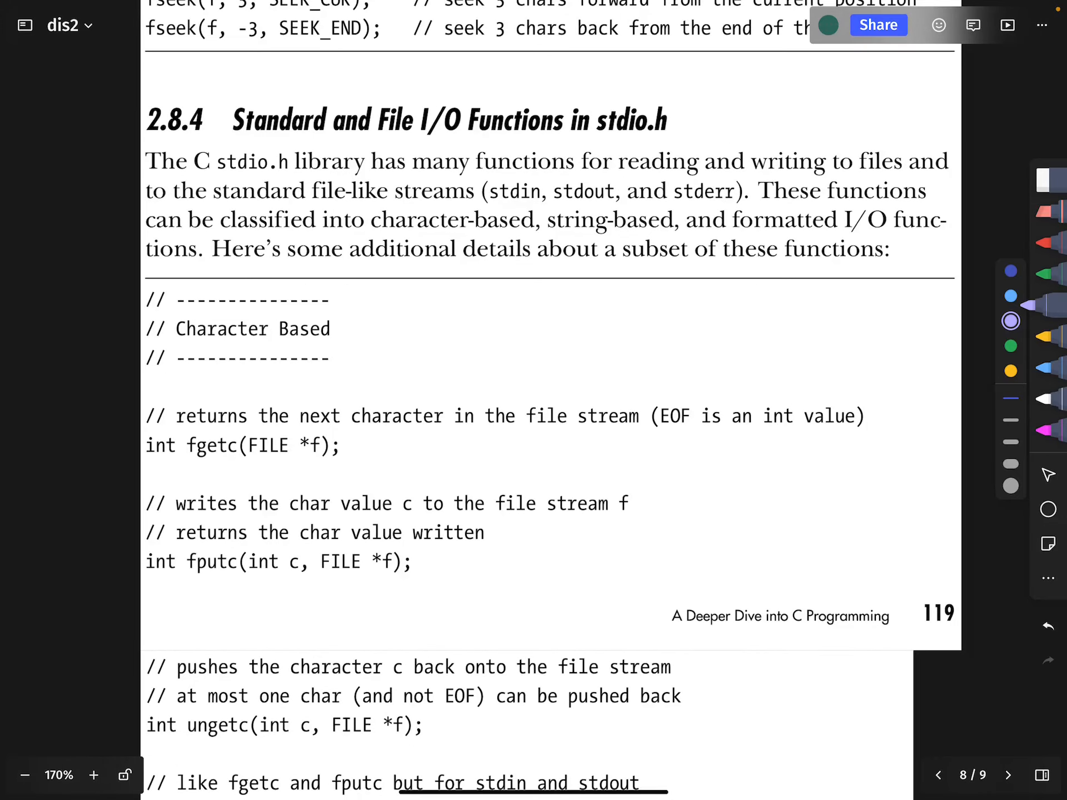
scroll(501, 417, up, 3)
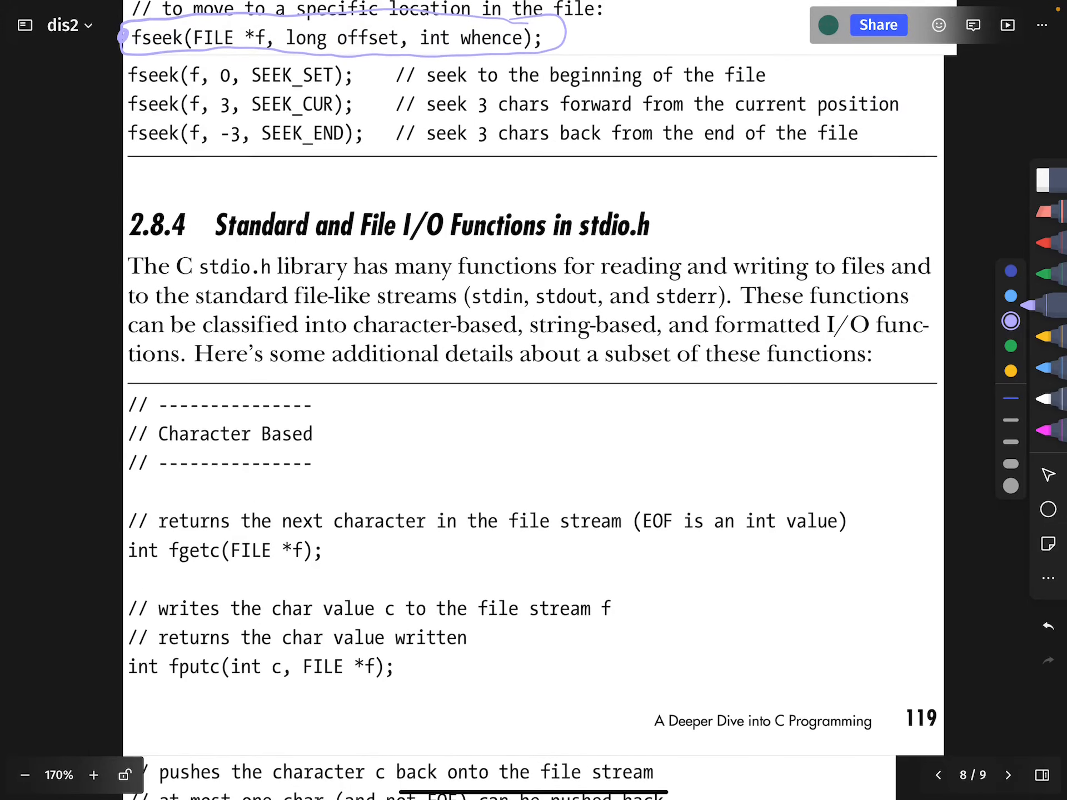
scroll(500, 418, down, 4)
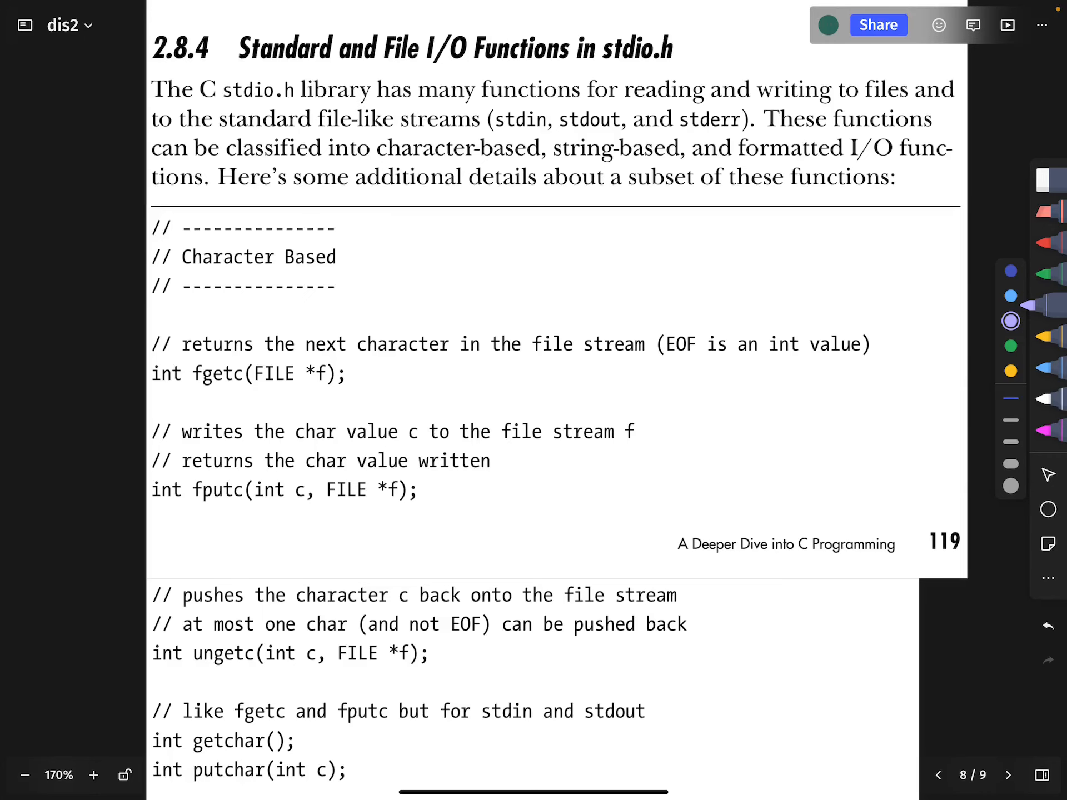
scroll(501, 417, down, 3)
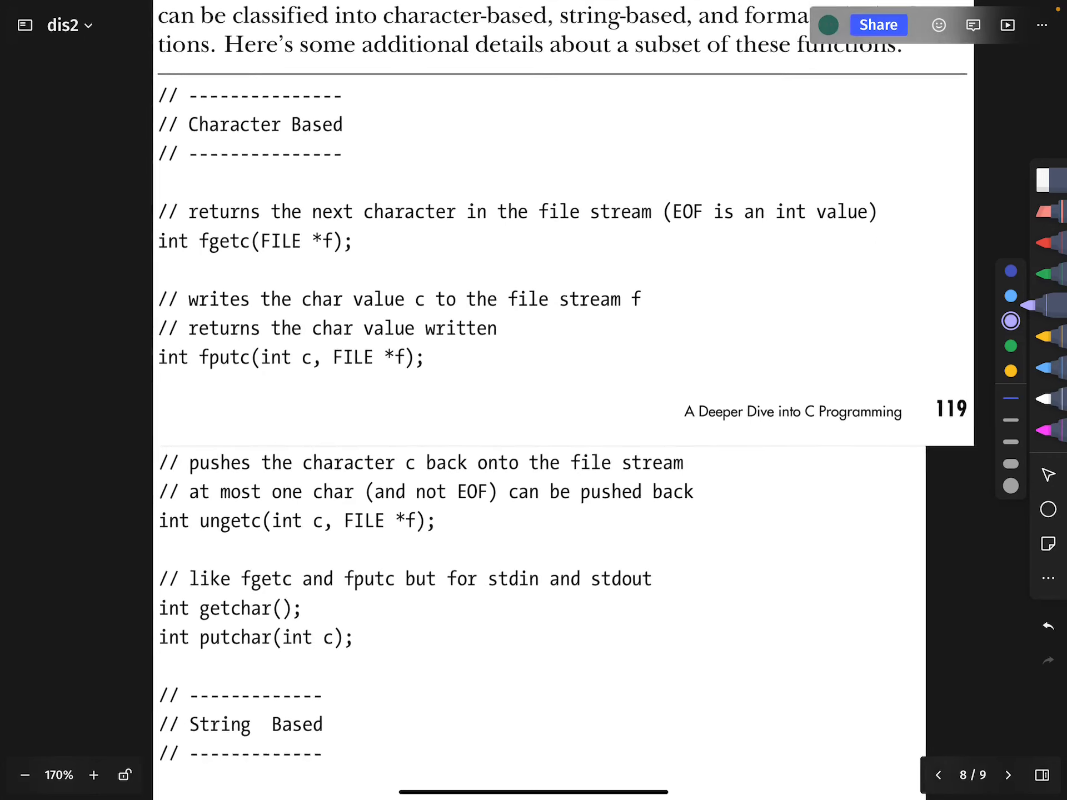
scroll(500, 417, down, 3)
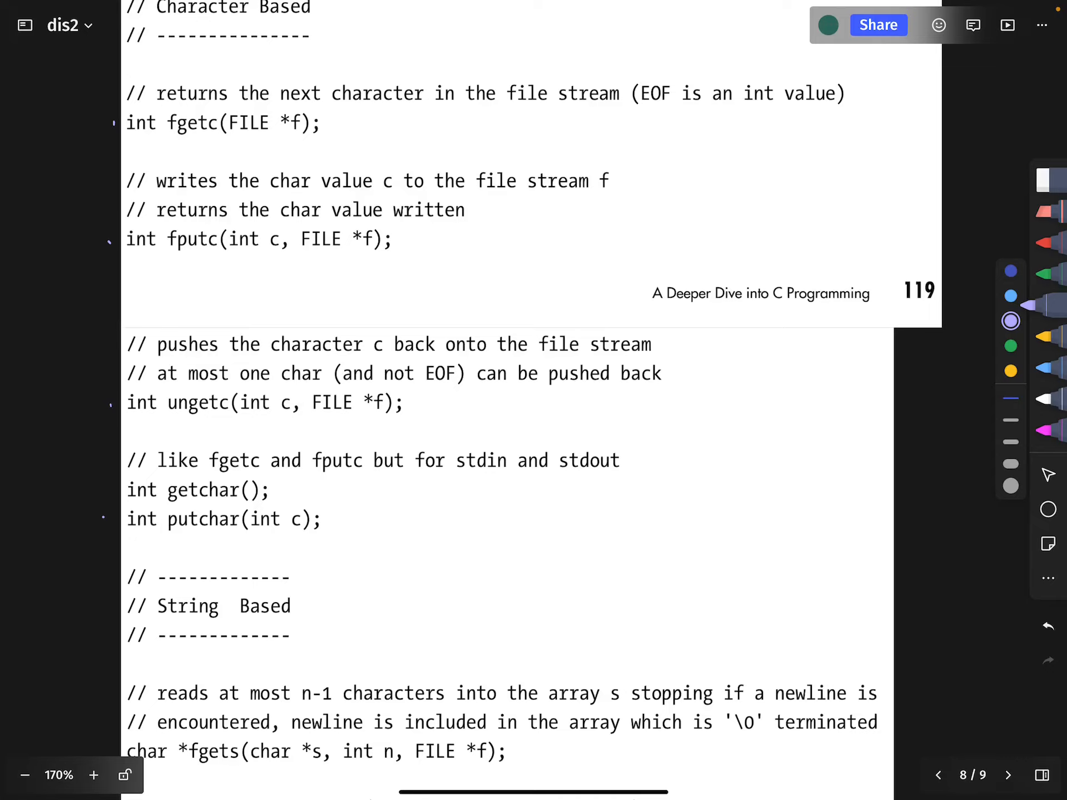
scroll(500, 416, down, 2)
scroll(501, 417, down, 2)
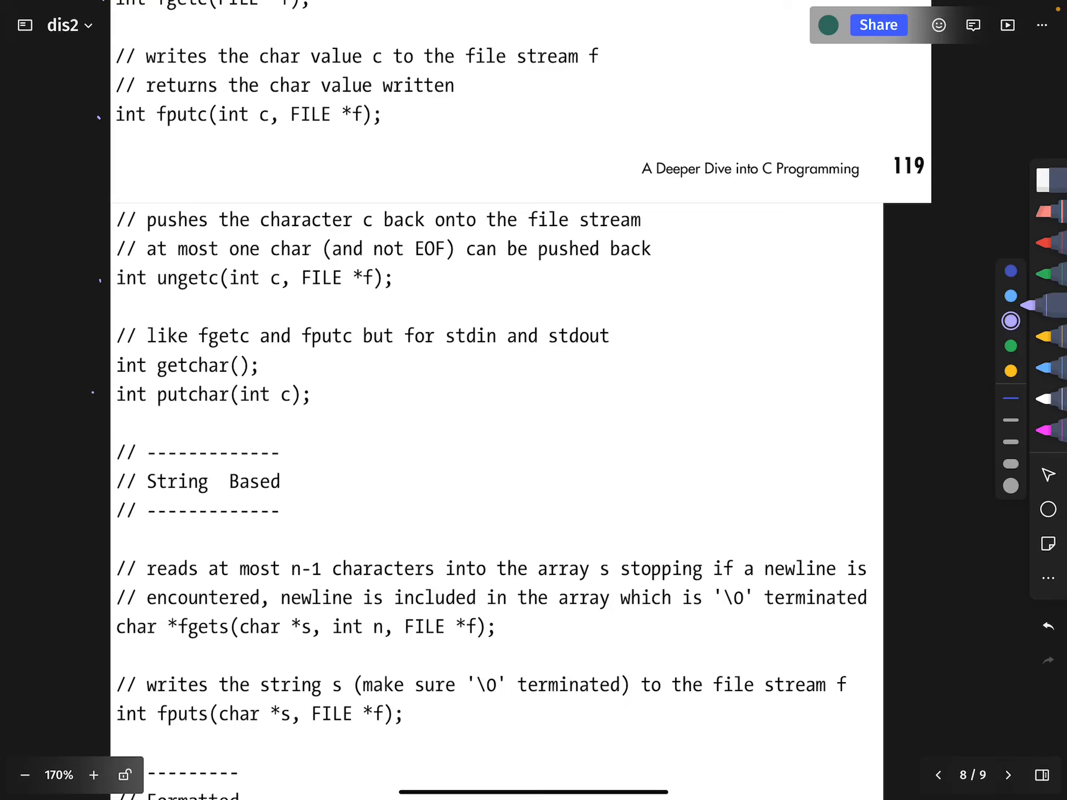
scroll(500, 418, down, 3)
scroll(500, 417, down, 2)
scroll(500, 417, down, 1)
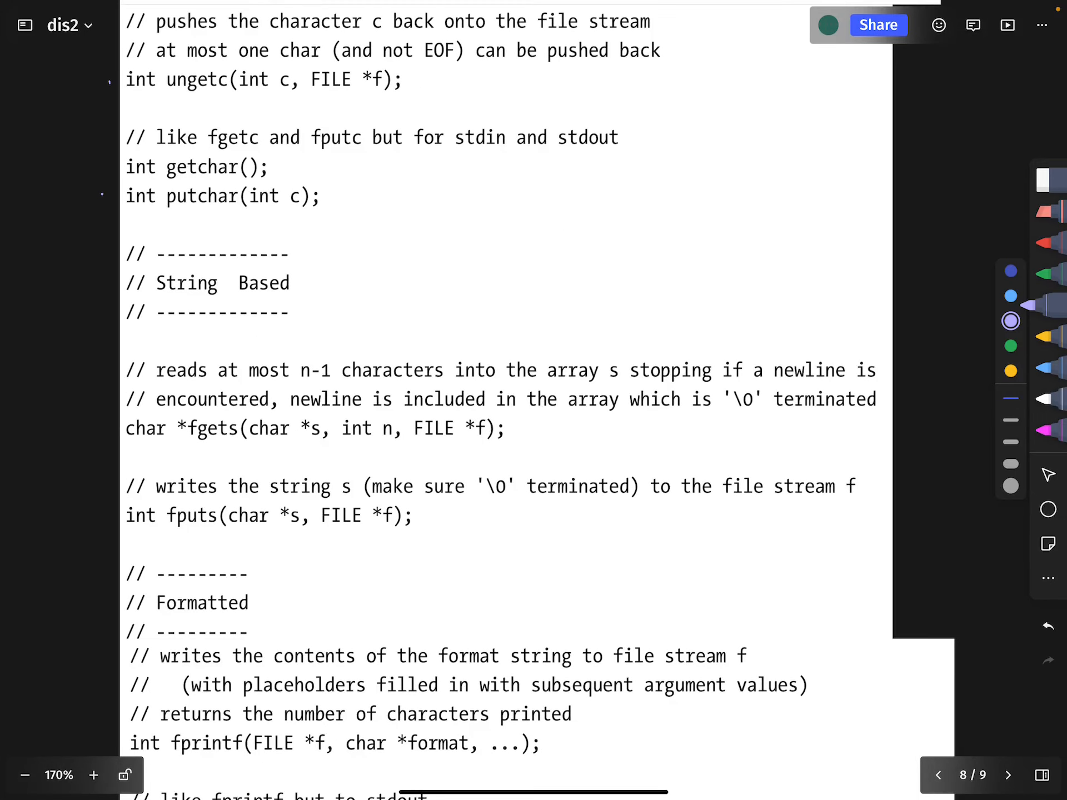
scroll(500, 417, down, 1)
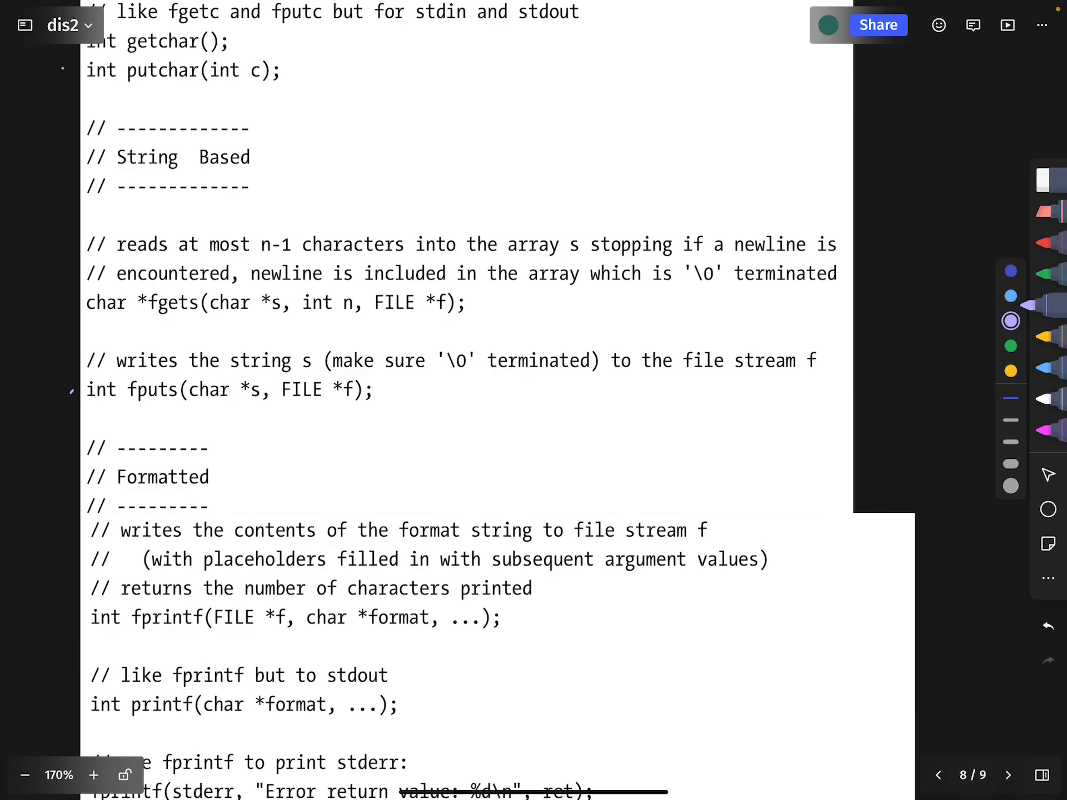
scroll(501, 417, down, 2)
scroll(500, 416, down, 2)
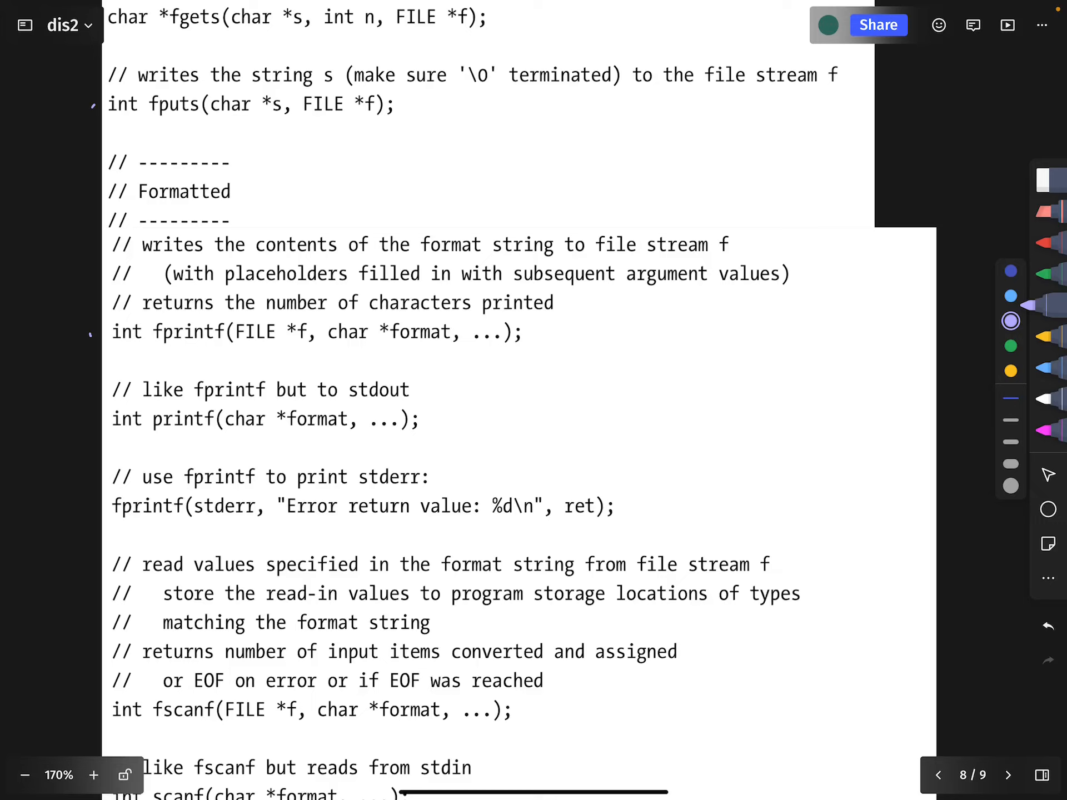
Step: Box int fprintf(FILE *f, char *format, ...); and circle its trailing ... and closing parenthesis
drag(155, 354, 465, 347)
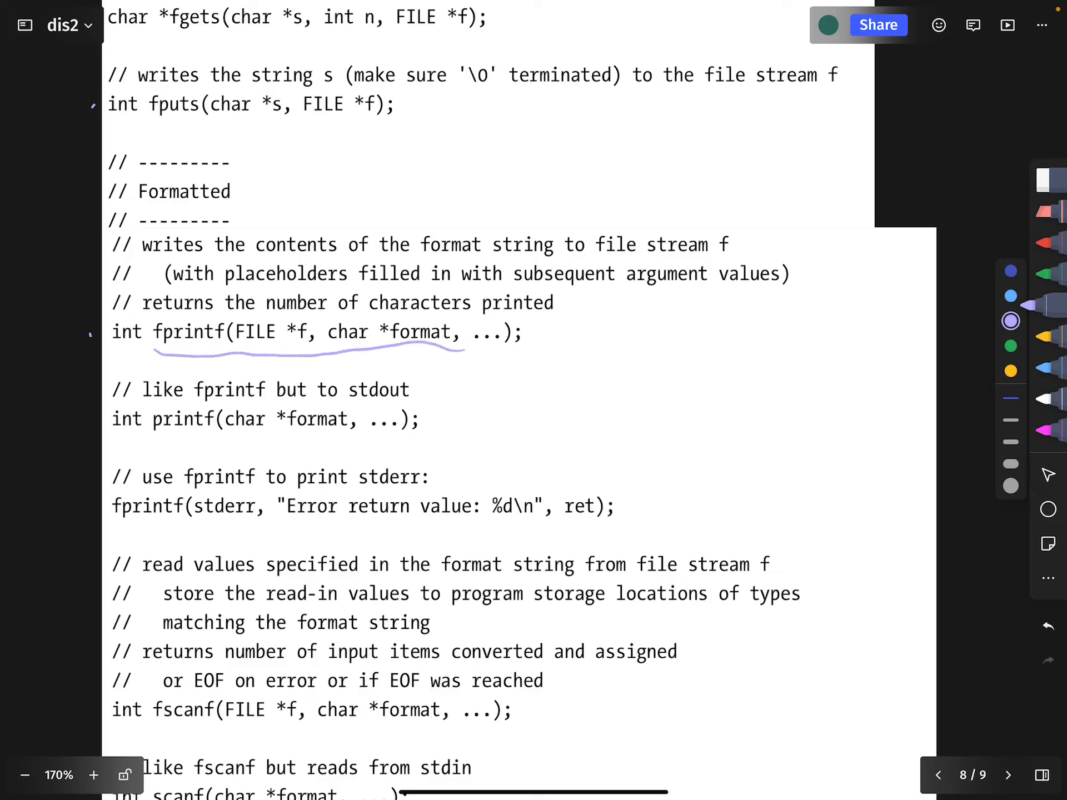
mouse_move(150, 352)
mouse_down()
mouse_move(542, 337)
mouse_move(468, 351)
mouse_up()
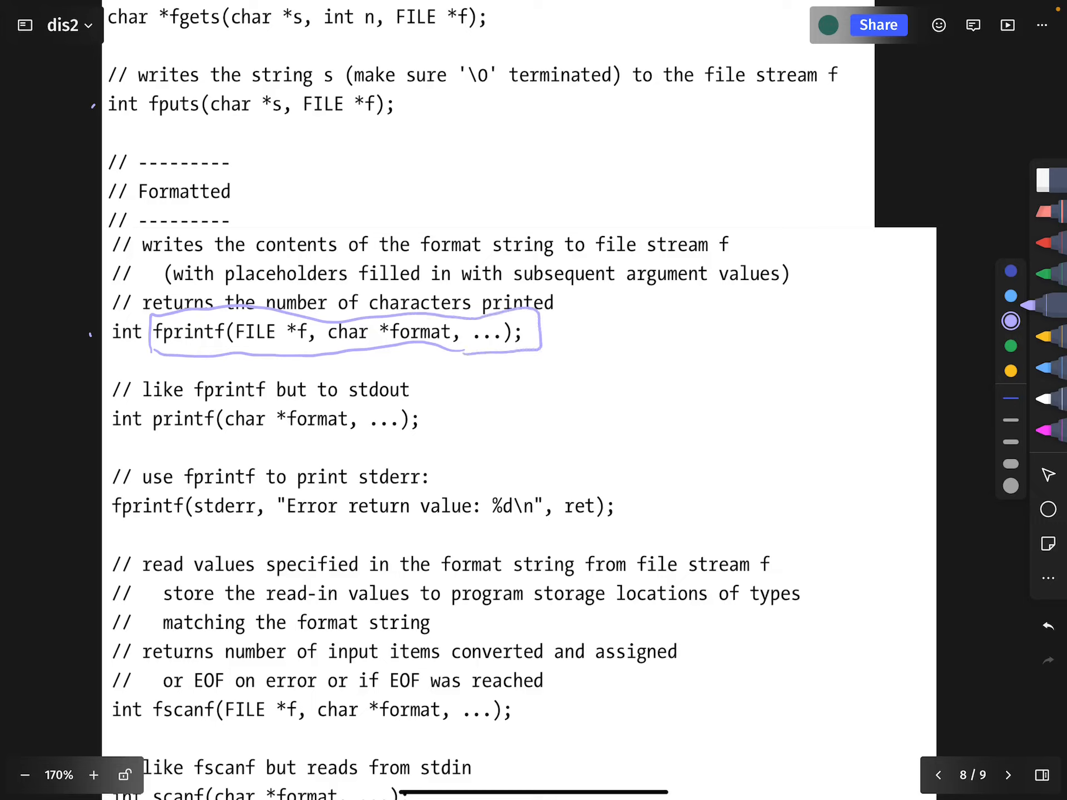
mouse_move(237, 350)
mouse_down()
mouse_move(450, 344)
mouse_move(486, 358)
mouse_up()
drag(526, 312, 529, 350)
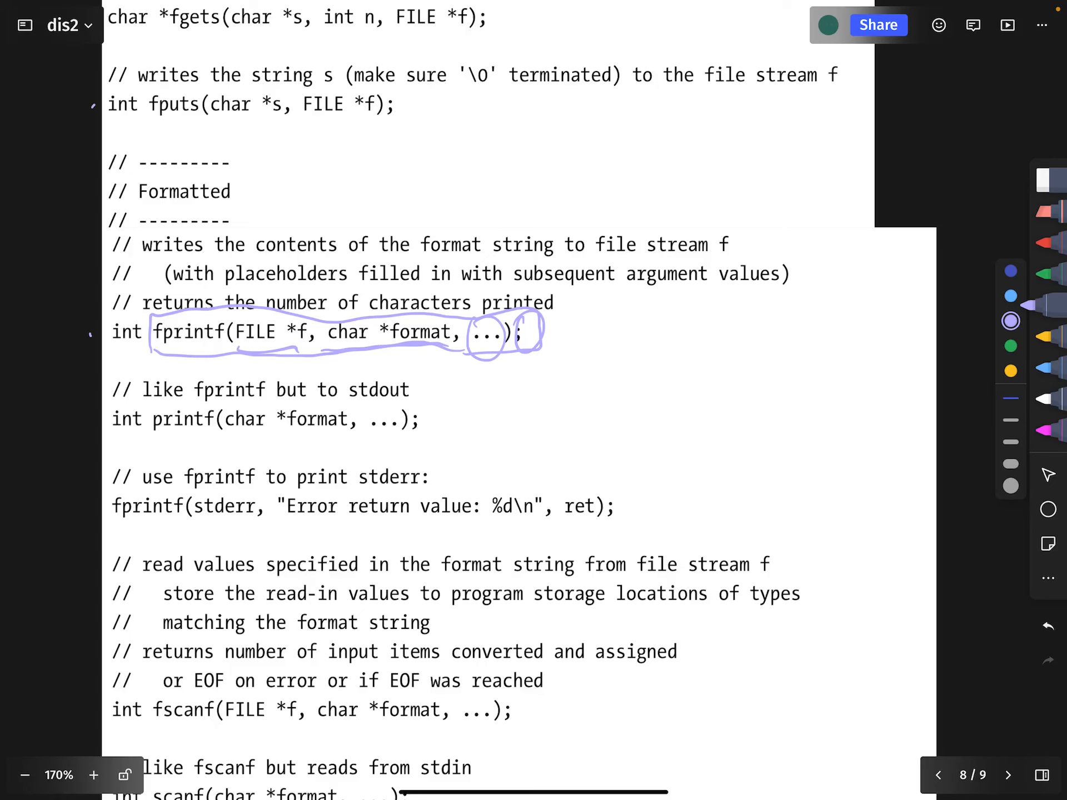
scroll(500, 417, down, 4)
scroll(500, 417, down, 2)
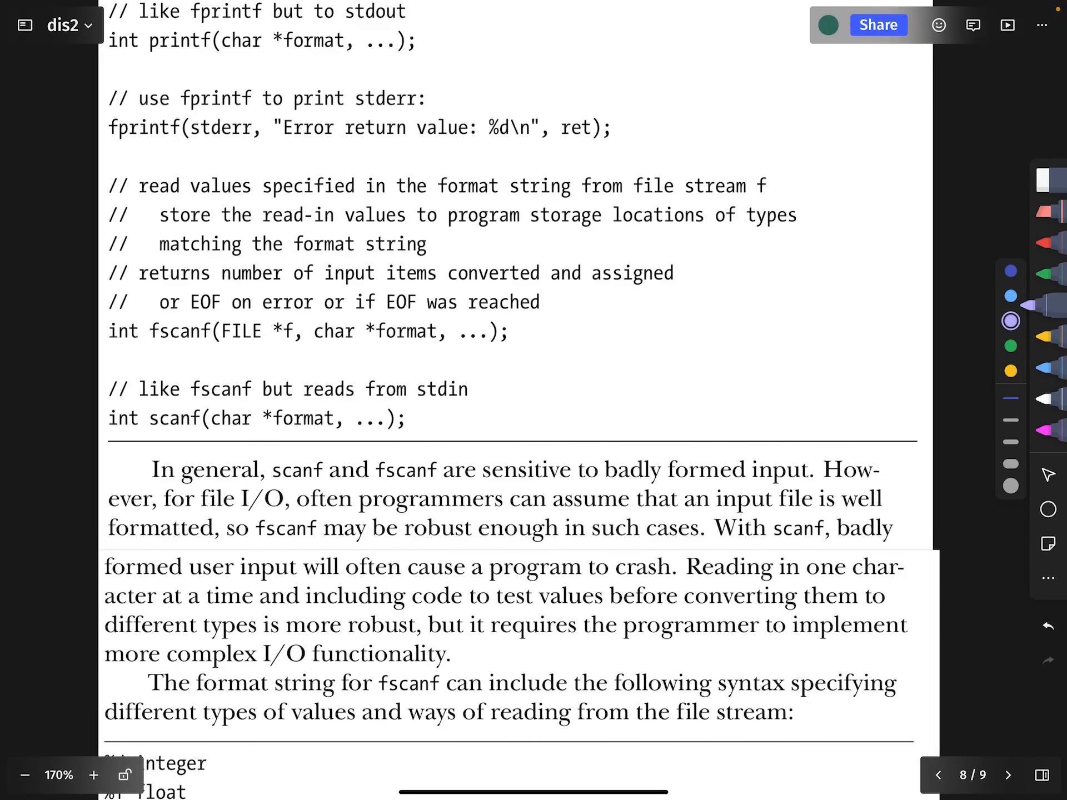
Step: Tick the fprintf(stderr, ...) example line in the margin
drag(86, 131, 91, 118)
scroll(501, 417, down, 5)
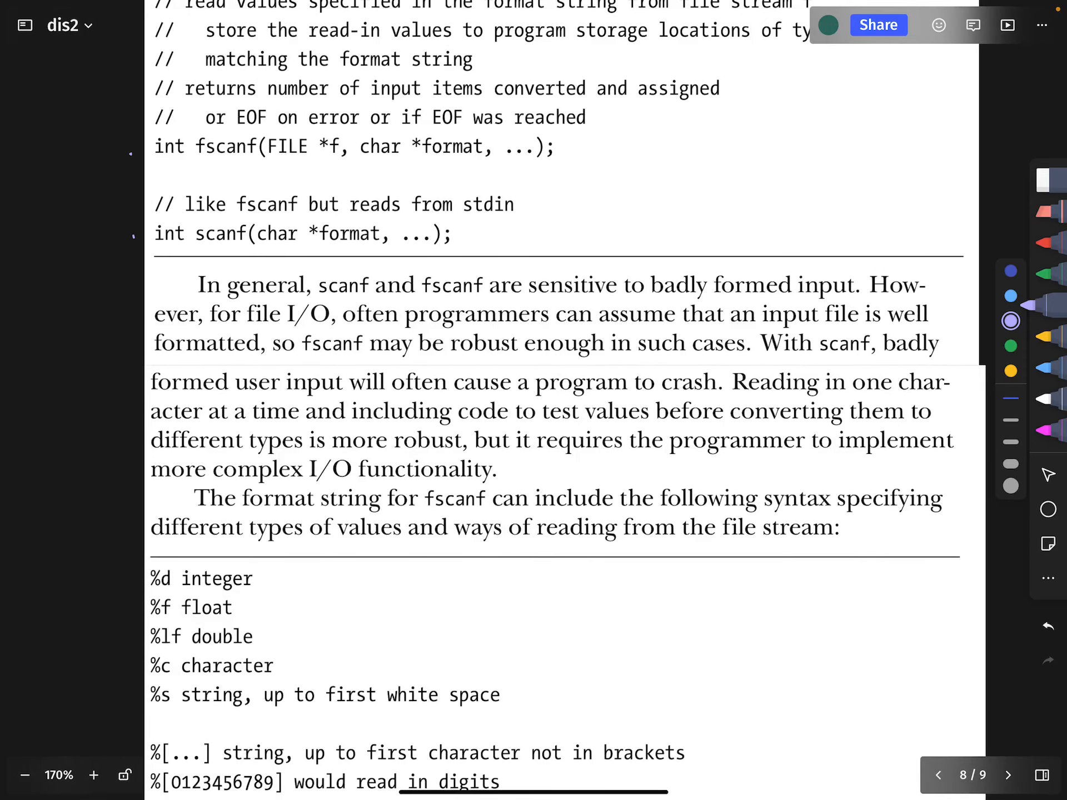
scroll(500, 417, down, 3)
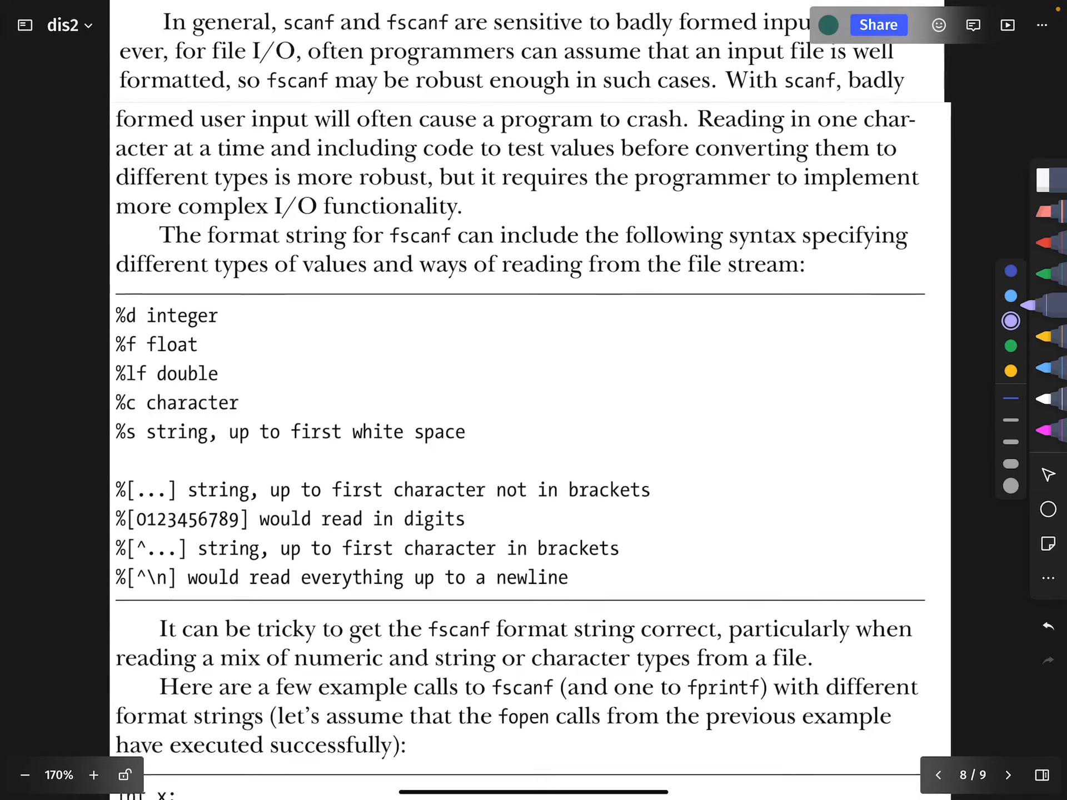
scroll(500, 417, down, 7)
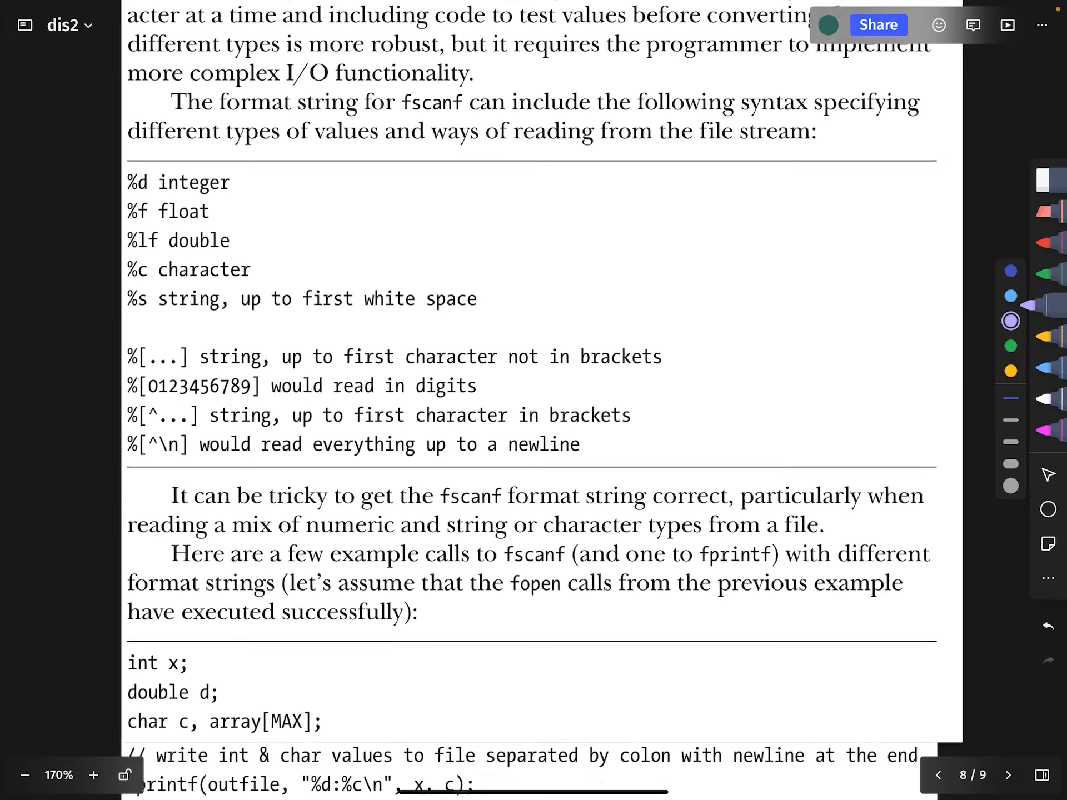